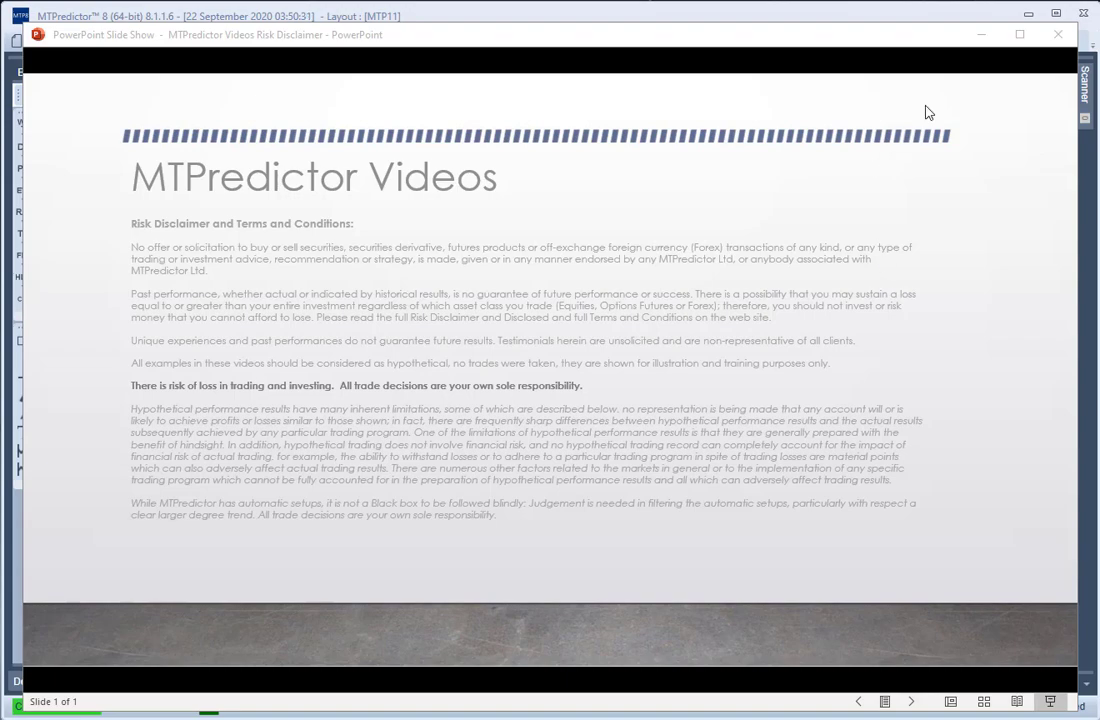
Put away the disclaimer slide show and switch the MNQ.DZ20 chart to the 15m timeframe.
click(979, 40)
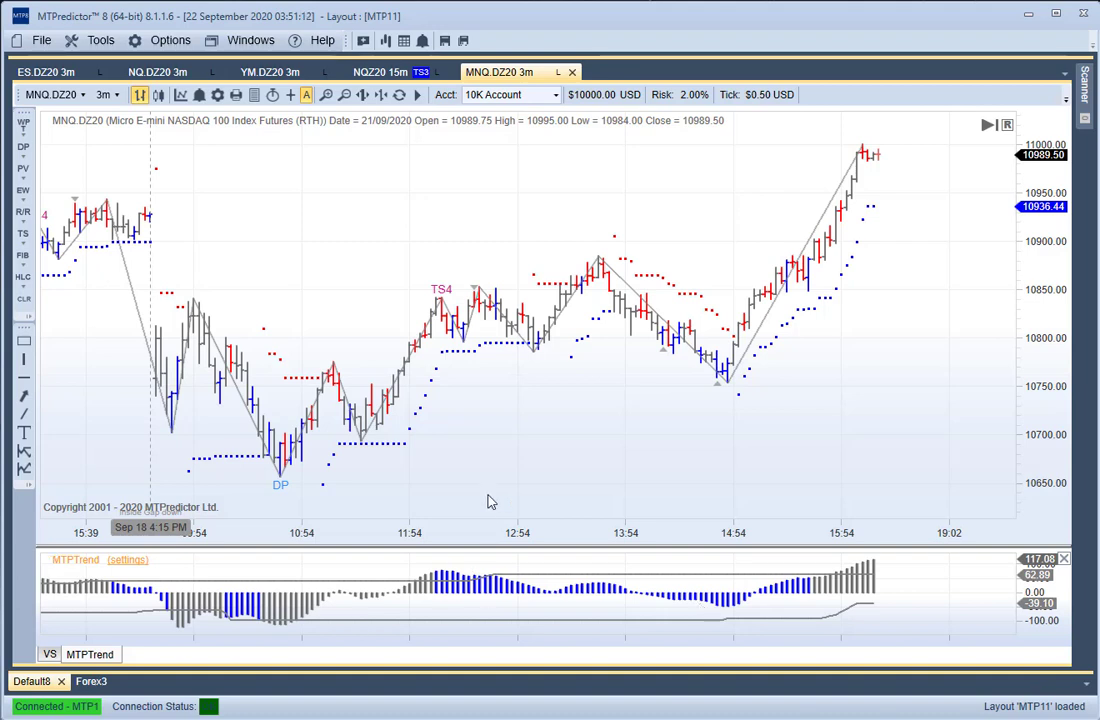
click(108, 95)
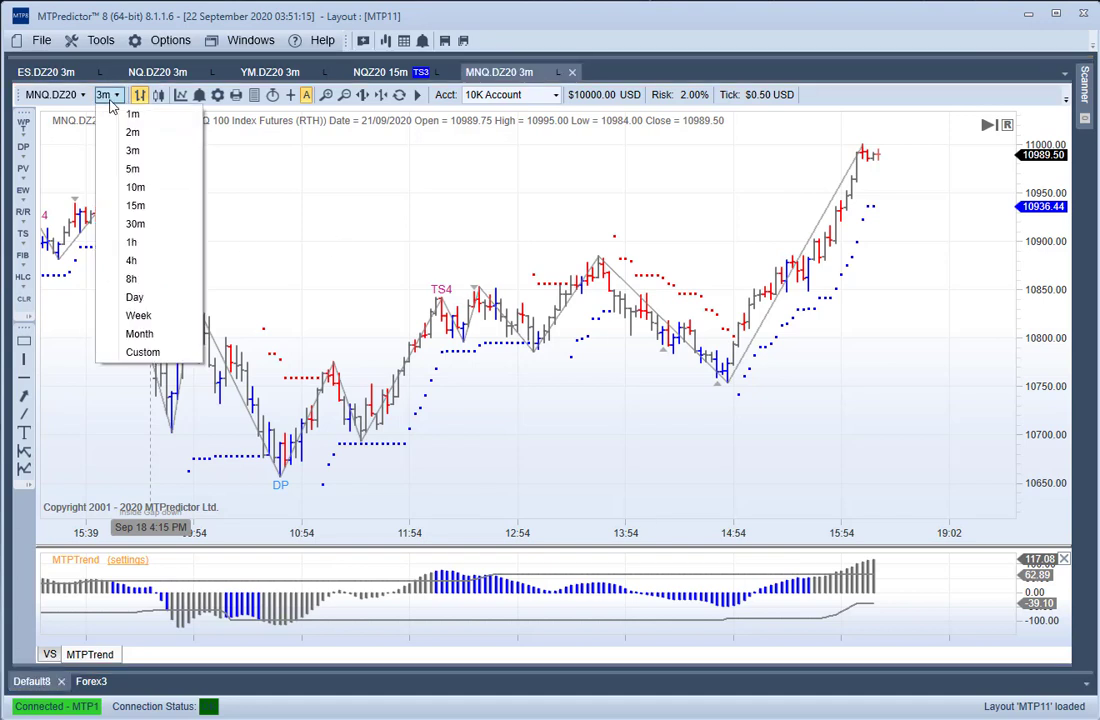
click(137, 207)
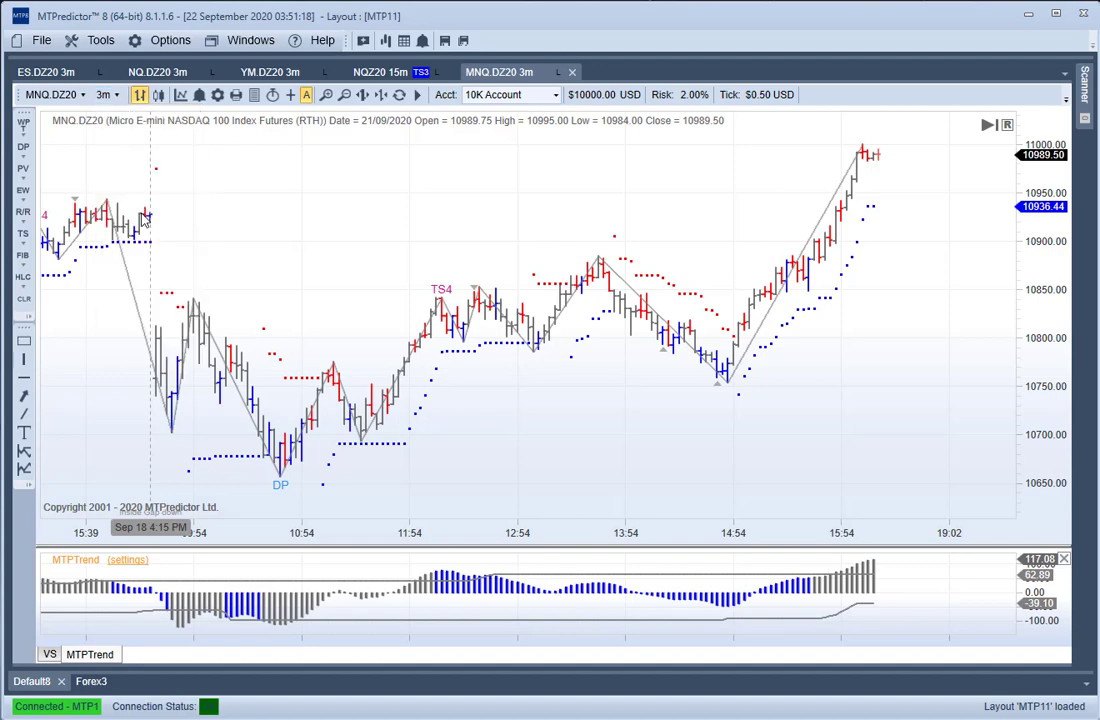
scroll(440, 285, up, 2)
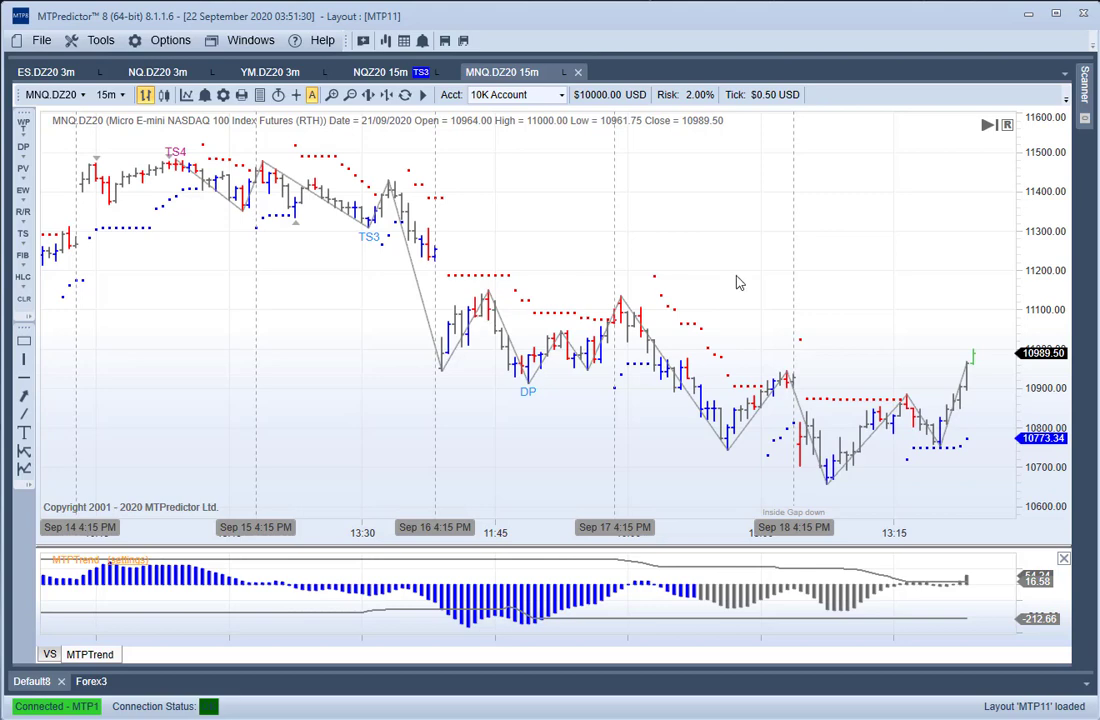
scroll(737, 277, down, 3)
scroll(620, 250, down, 8)
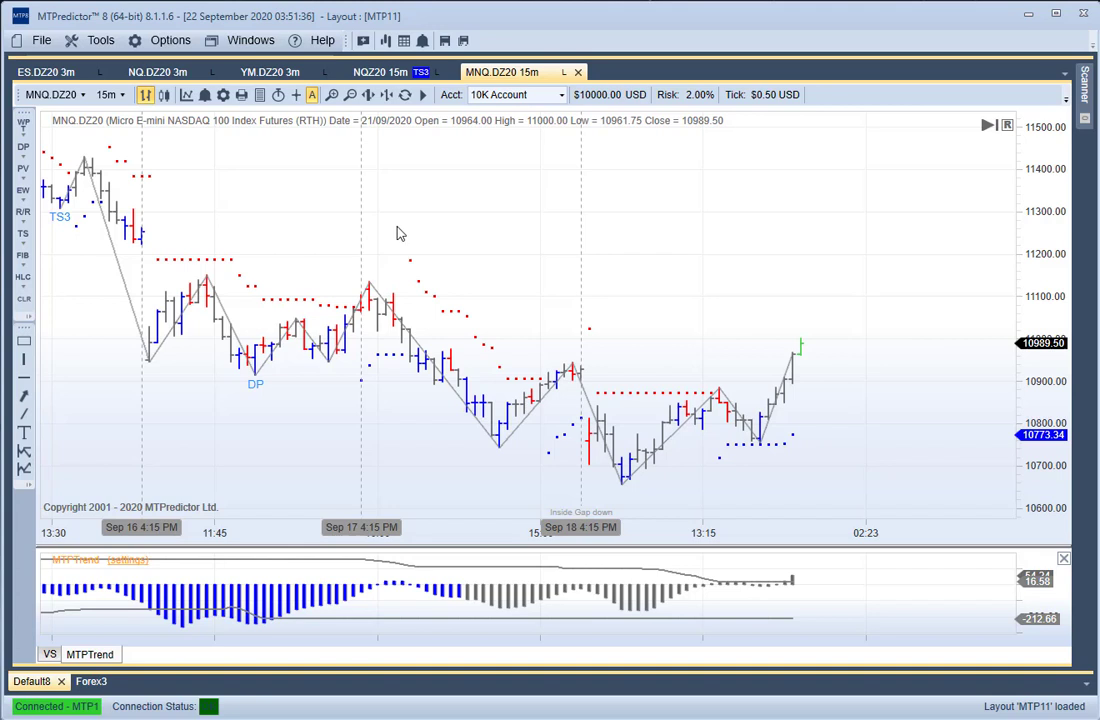
Start chart replay and roll the 15m chart back to the swing-high bar late on 18/09/2020.
click(1084, 85)
click(424, 95)
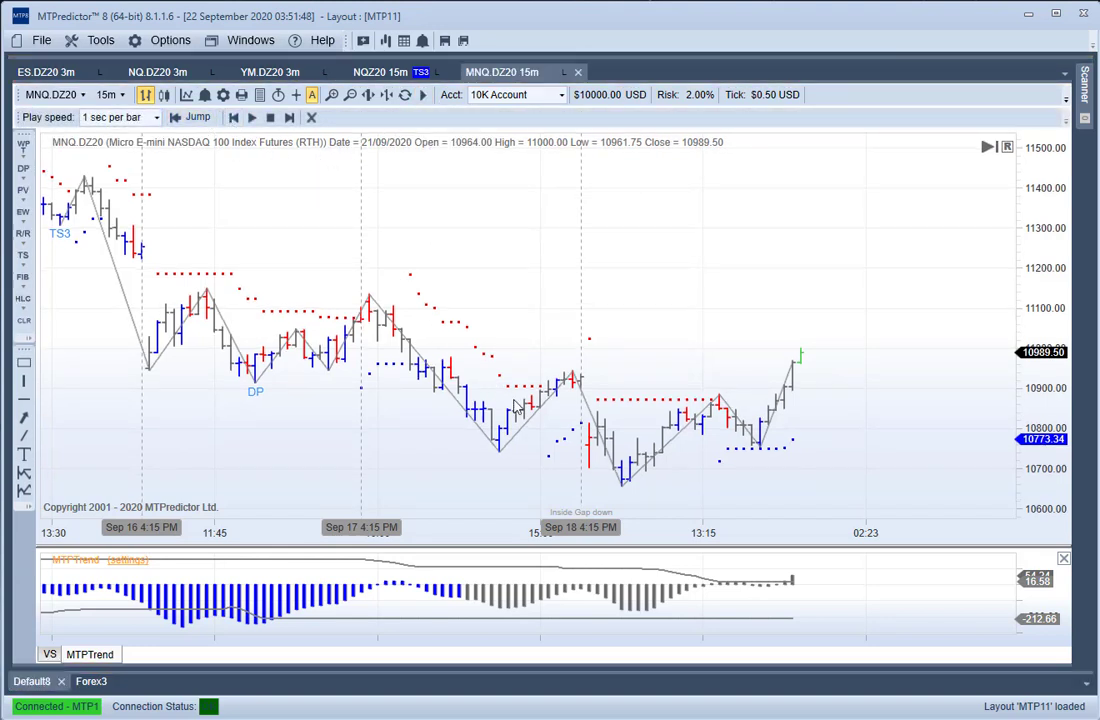
click(577, 388)
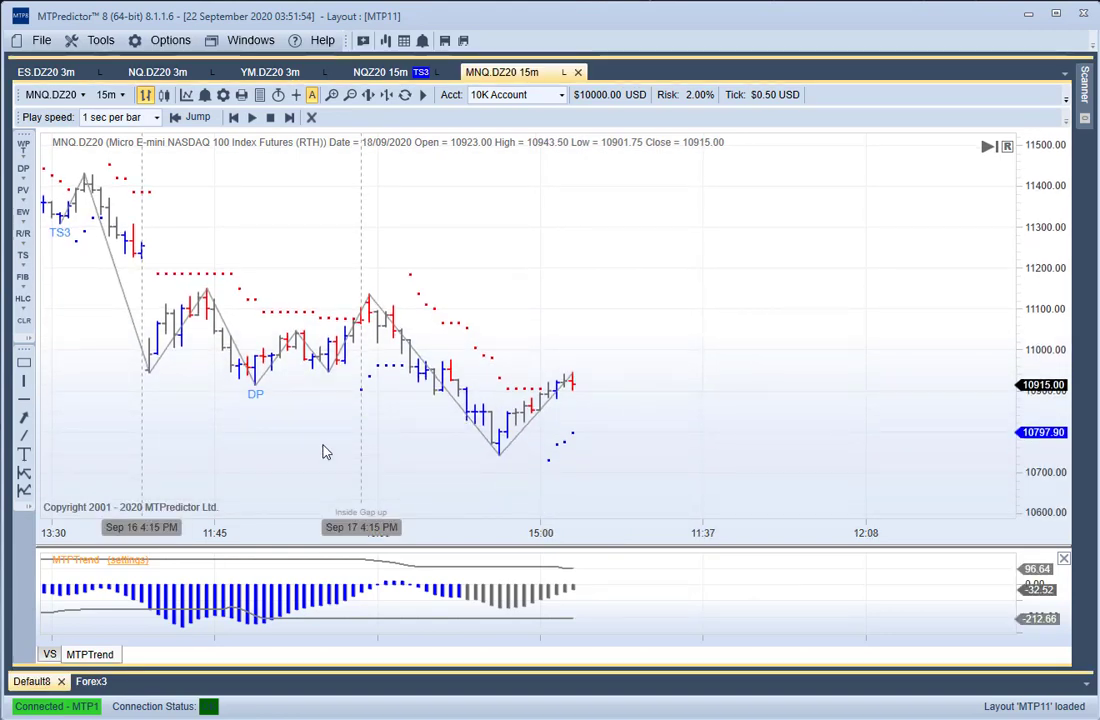
Run Decision Point on the 18 September swing low to plot the typical and maximum support zones.
right_click(498, 434)
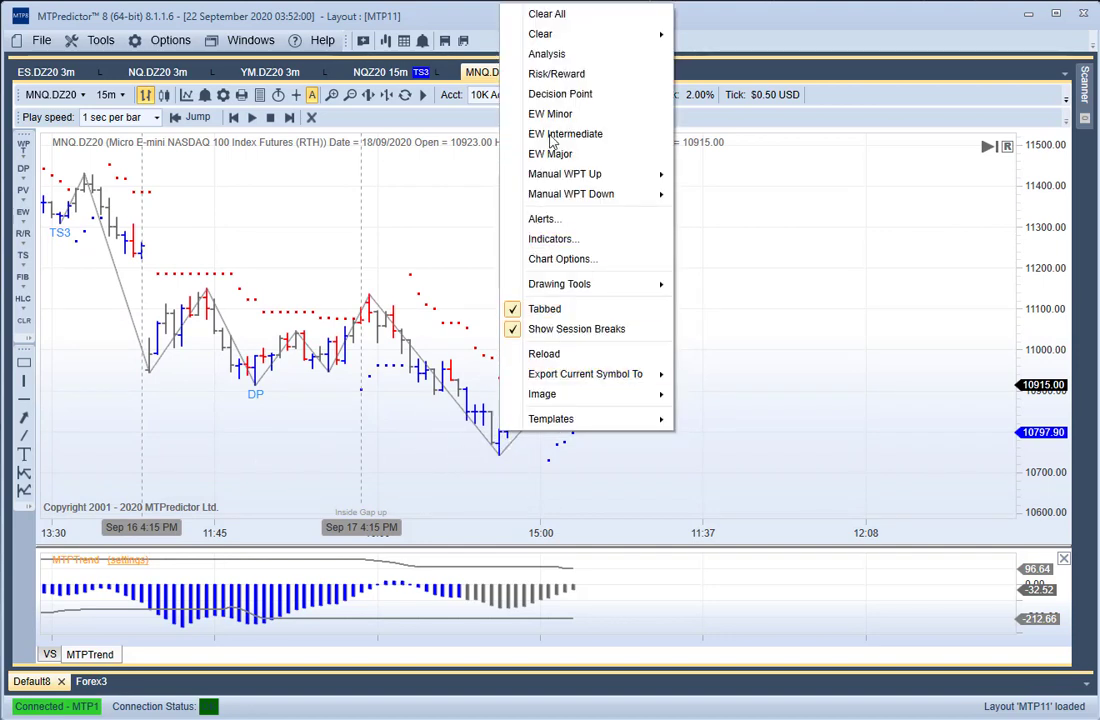
click(560, 94)
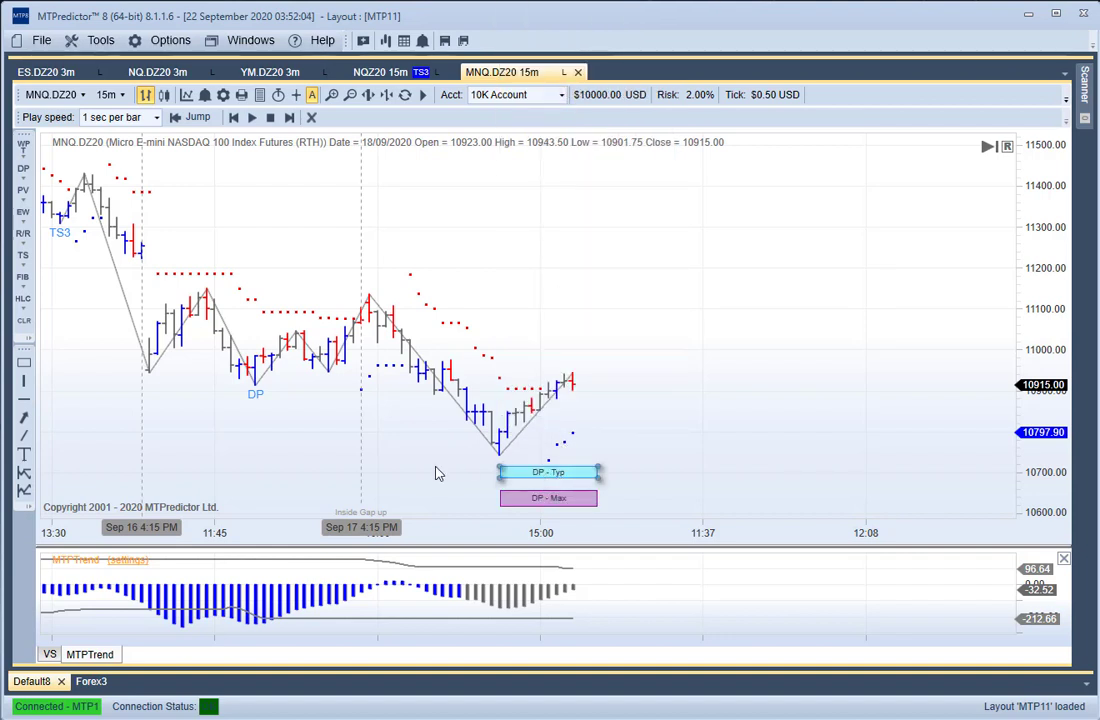
click(561, 475)
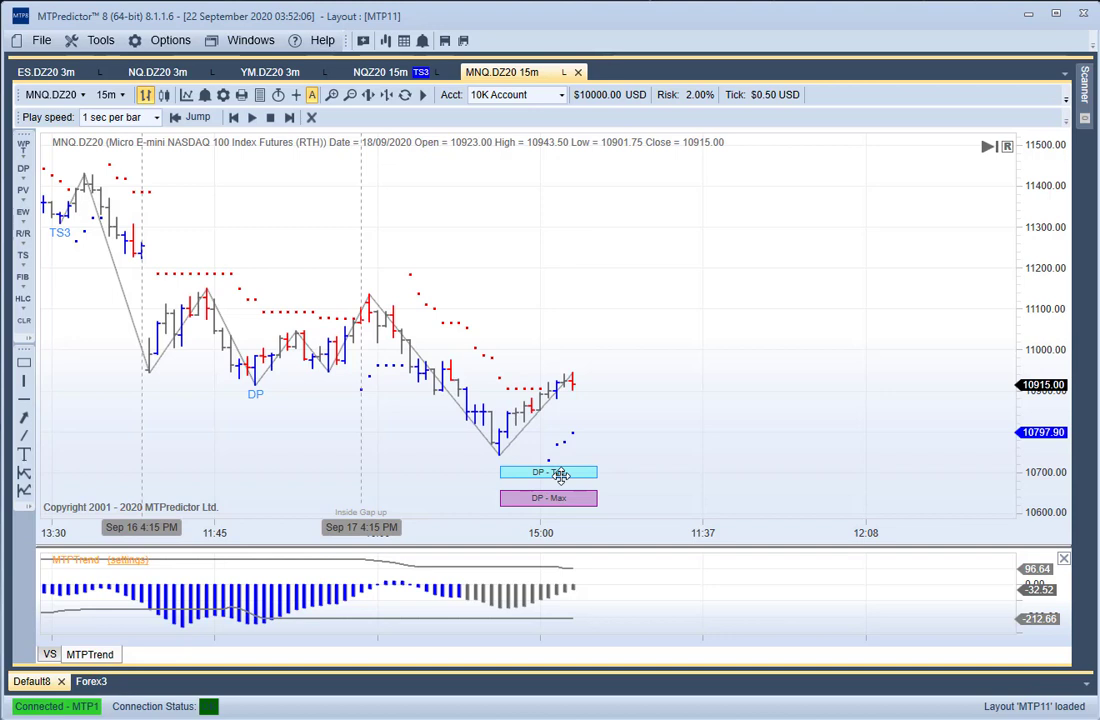
click(559, 499)
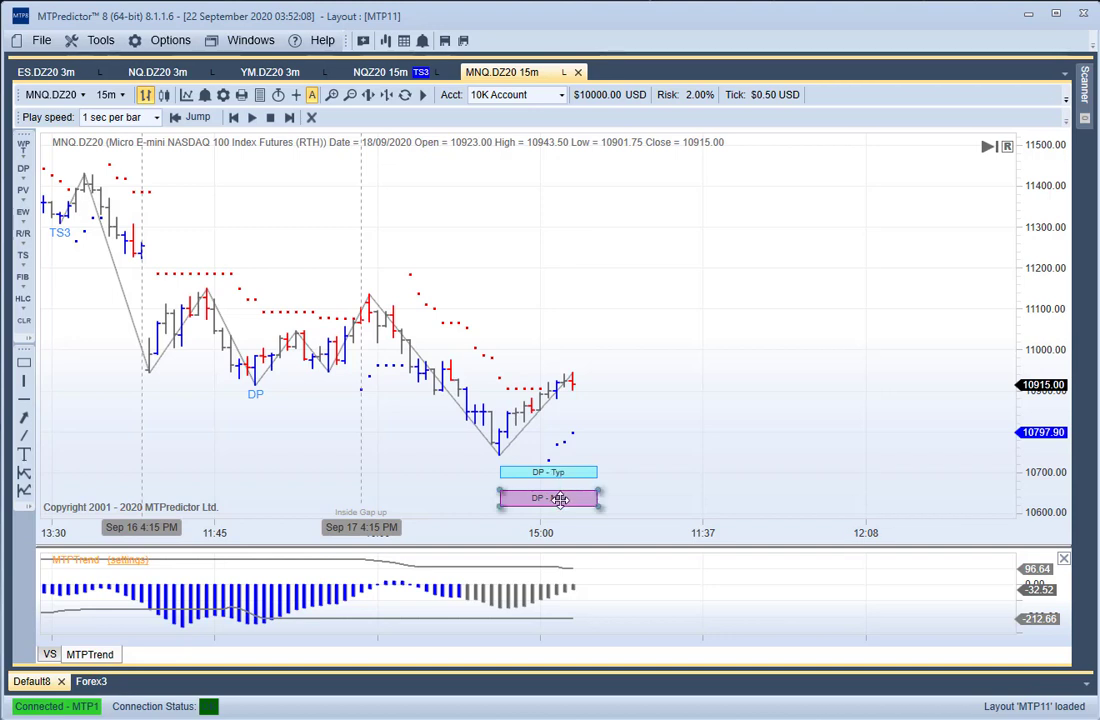
click(384, 446)
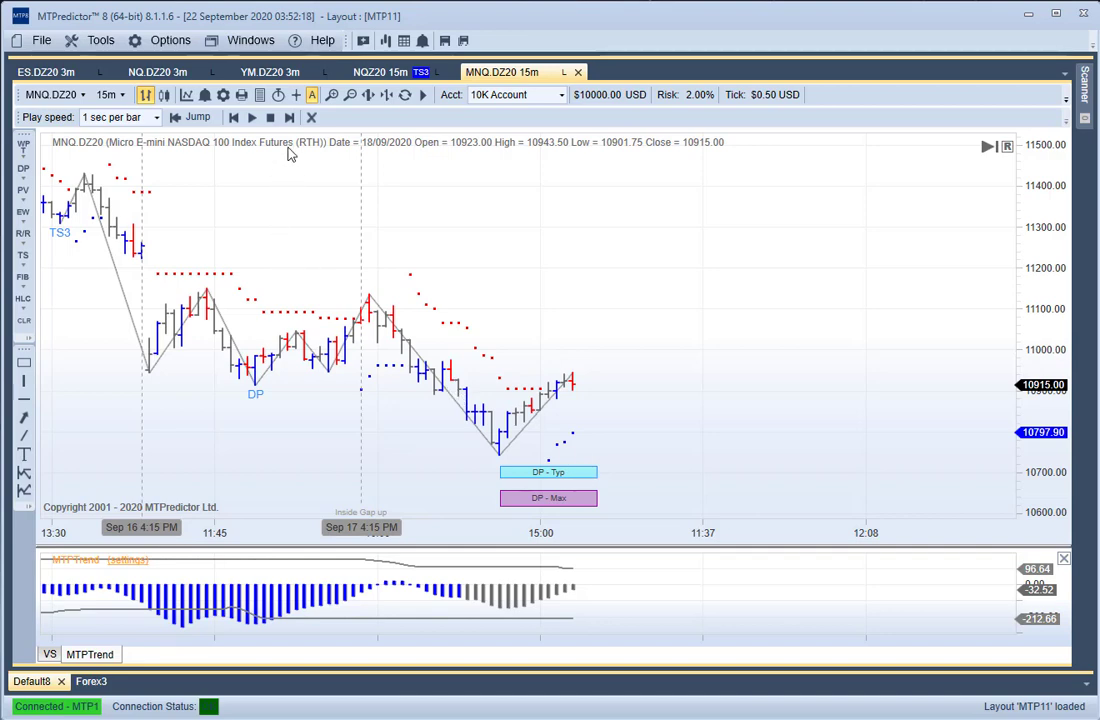
Exit chart replay and shift both Decision Point zones forward in time, beneath the 21 September lows.
click(311, 118)
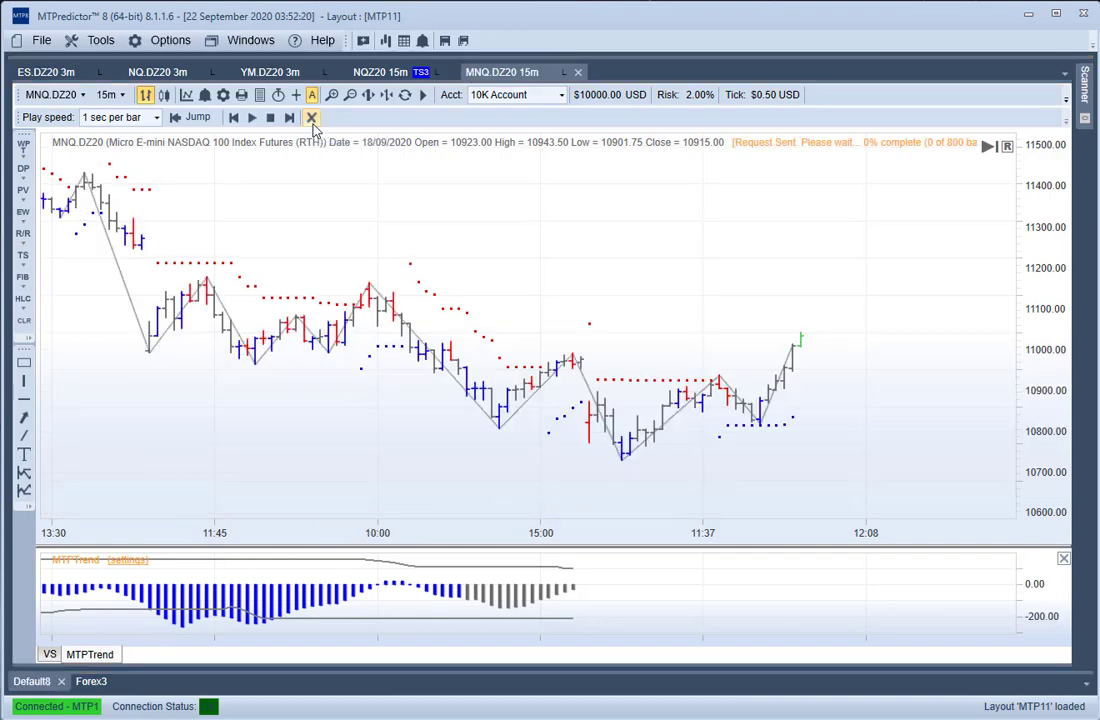
drag(562, 441, 586, 440)
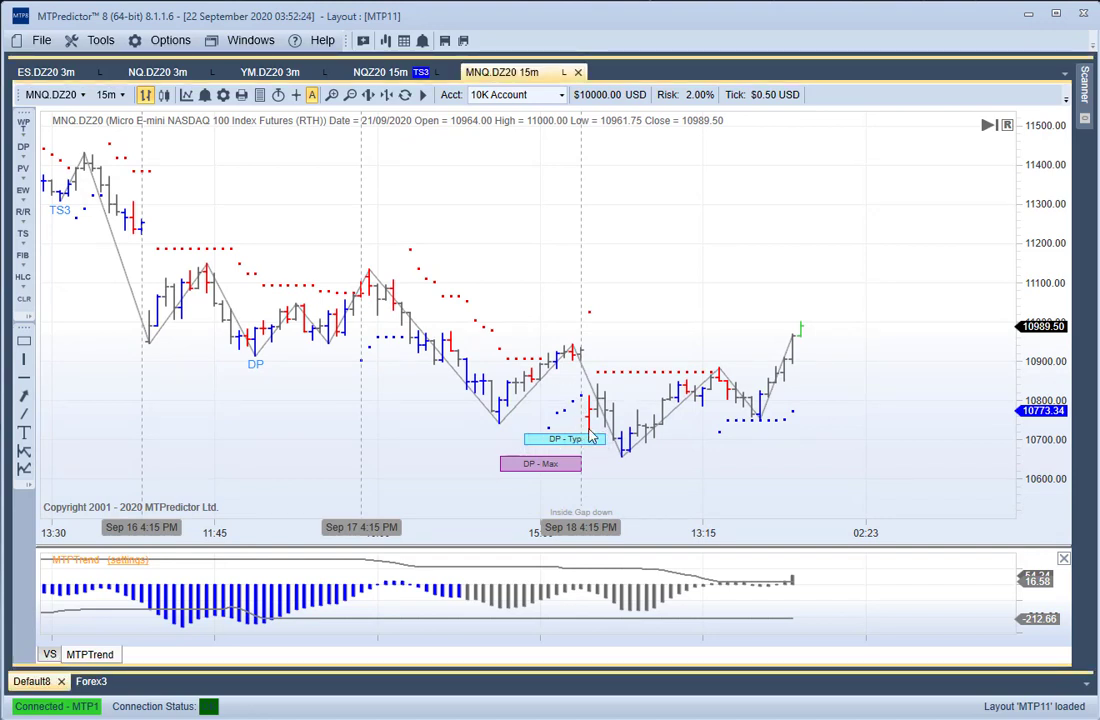
drag(577, 464, 640, 468)
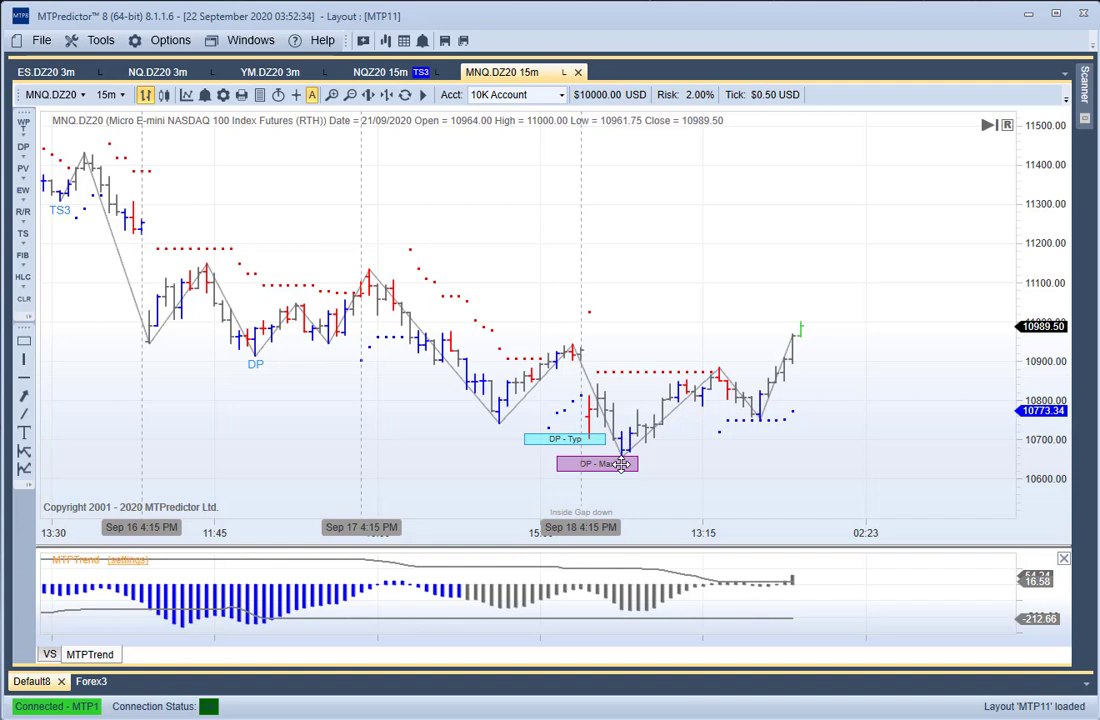
Switch the MNQ.DZ20 chart to the 3m timeframe, framing the 15m Decision Point zones around the session open.
click(108, 95)
click(128, 138)
scroll(165, 253, up, 10)
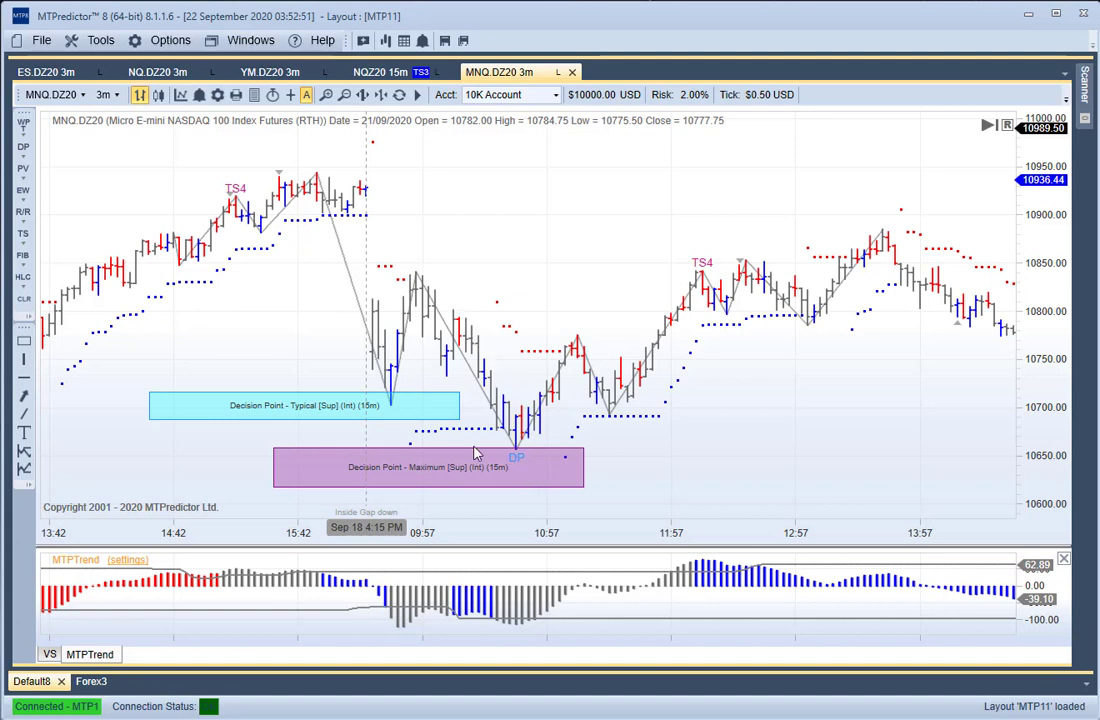
Remove the typical 15m Decision Point zone from the 3m chart, keeping the maximum zone.
mouse_move(428, 413)
mouse_down()
mouse_move(481, 405)
mouse_move(447, 411)
mouse_up()
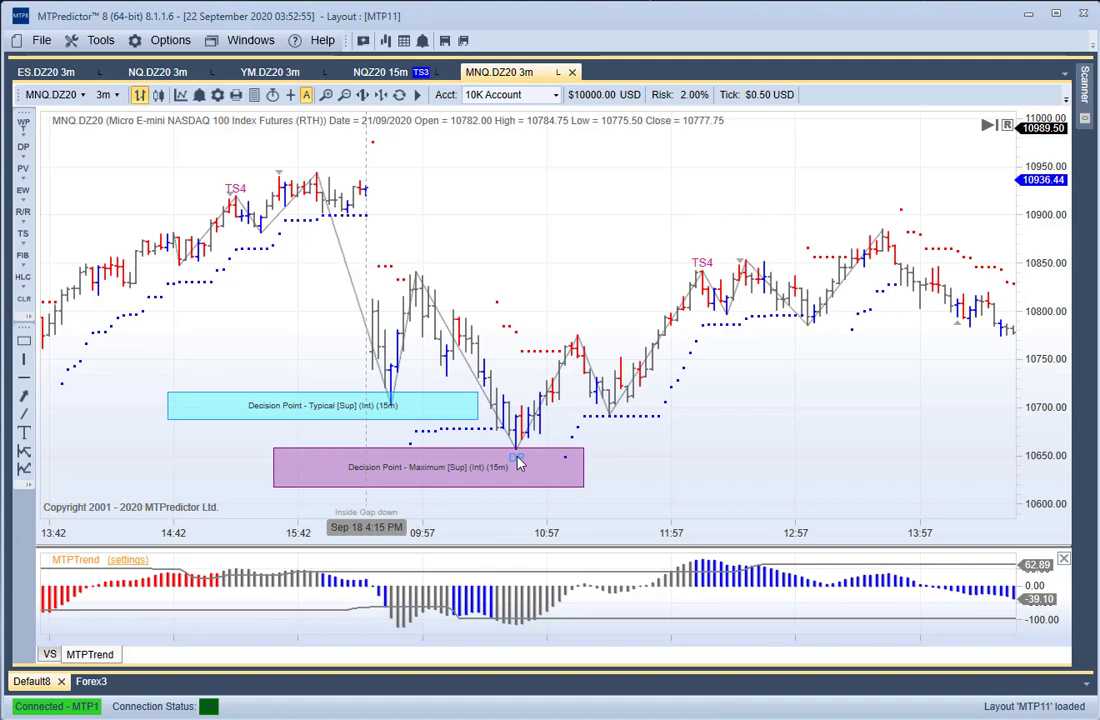
right_click(277, 409)
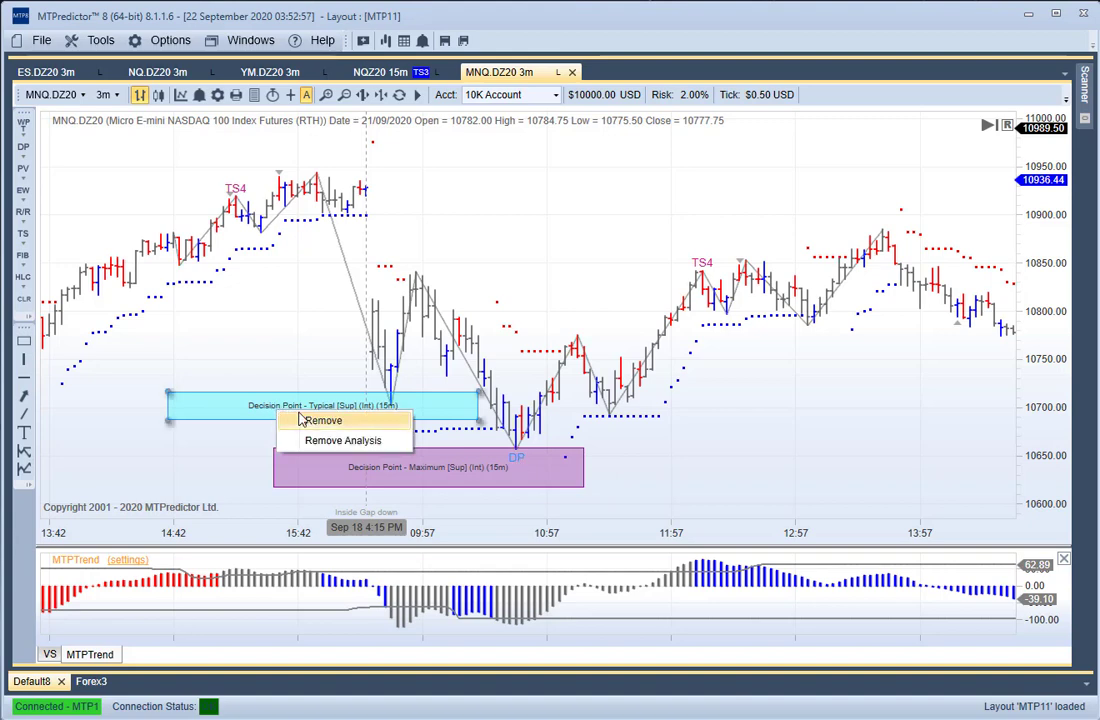
click(300, 419)
drag(310, 420, 184, 386)
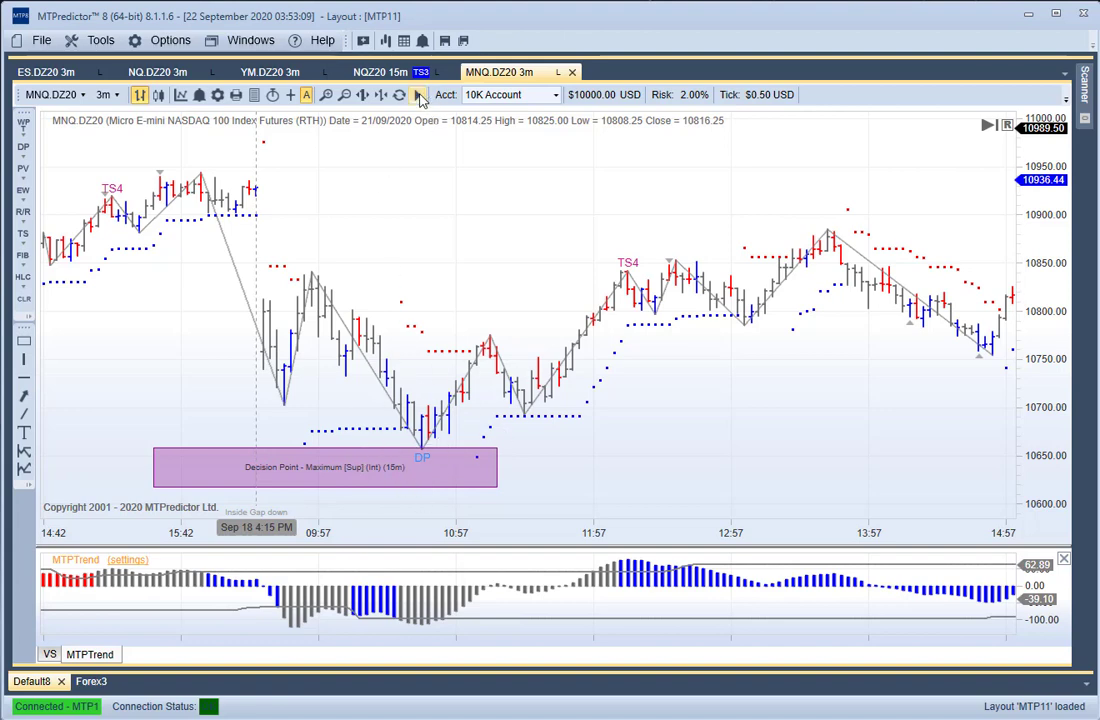
Start replay on the 3m chart and roll it back to the 21/09/2020 DP setup bar at the maximum support zone.
click(362, 94)
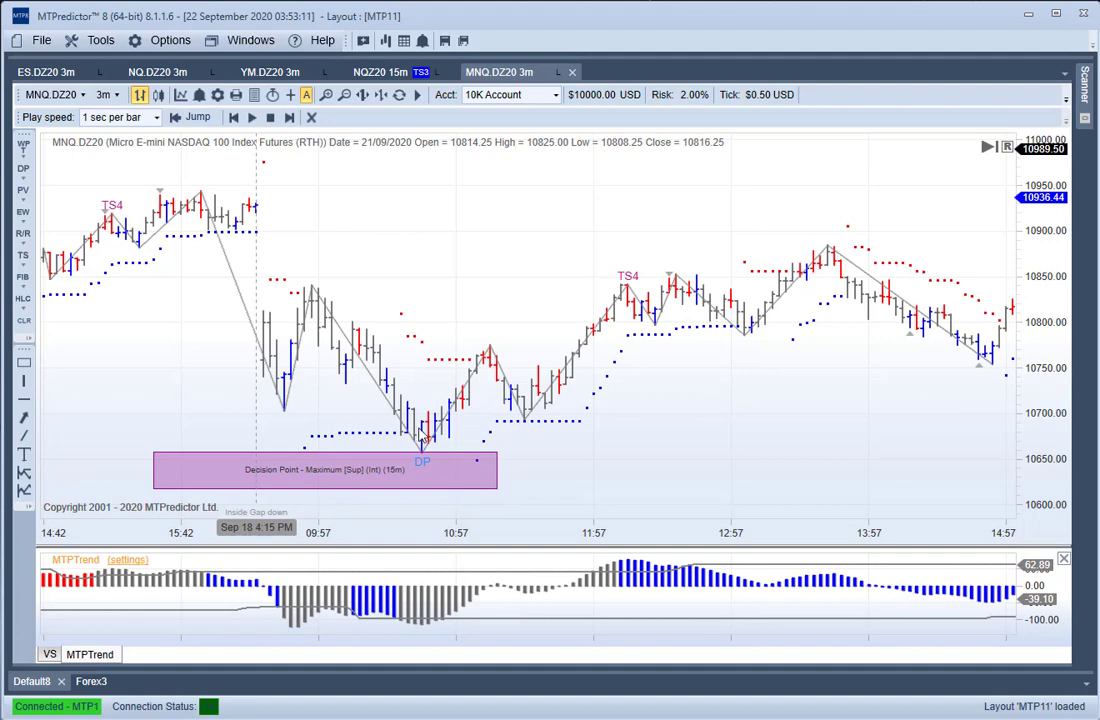
click(432, 452)
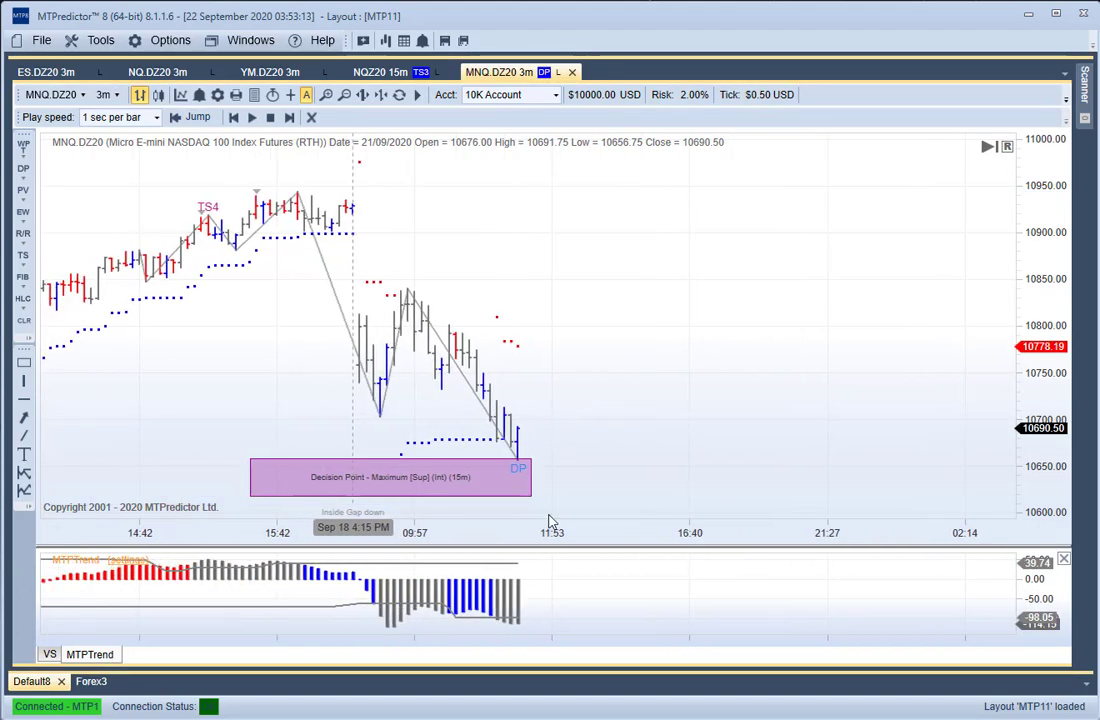
click(489, 473)
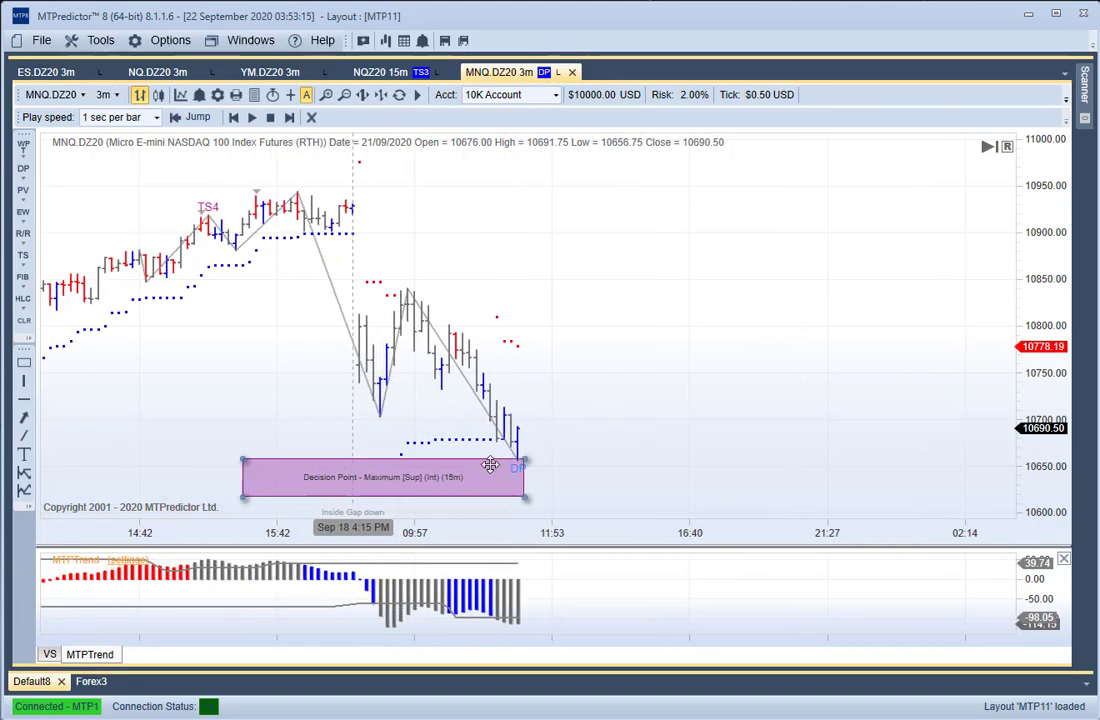
click(140, 398)
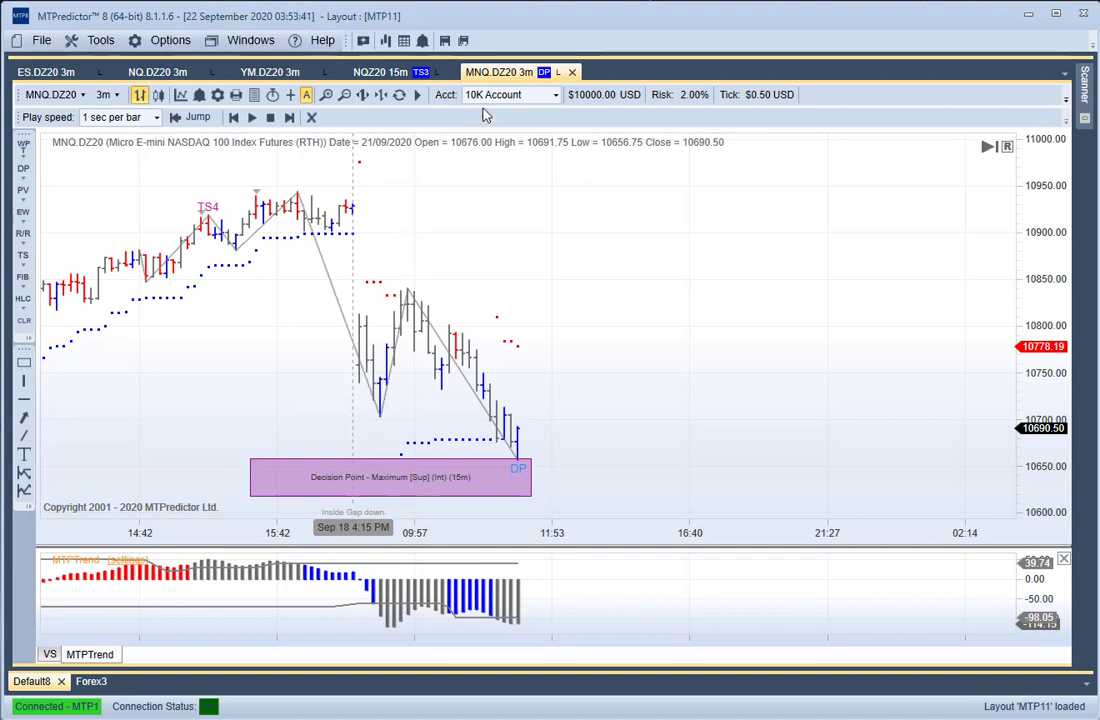
Switch the trading account to DefaultAccount, and return it to 10K Account.
click(556, 105)
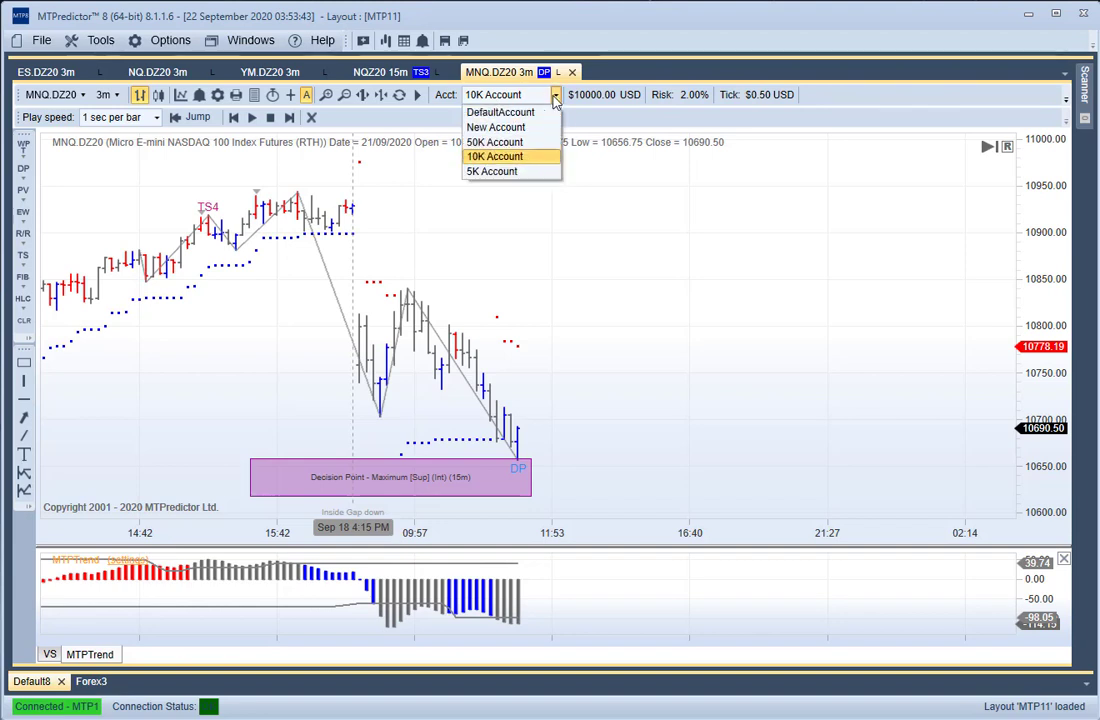
click(555, 105)
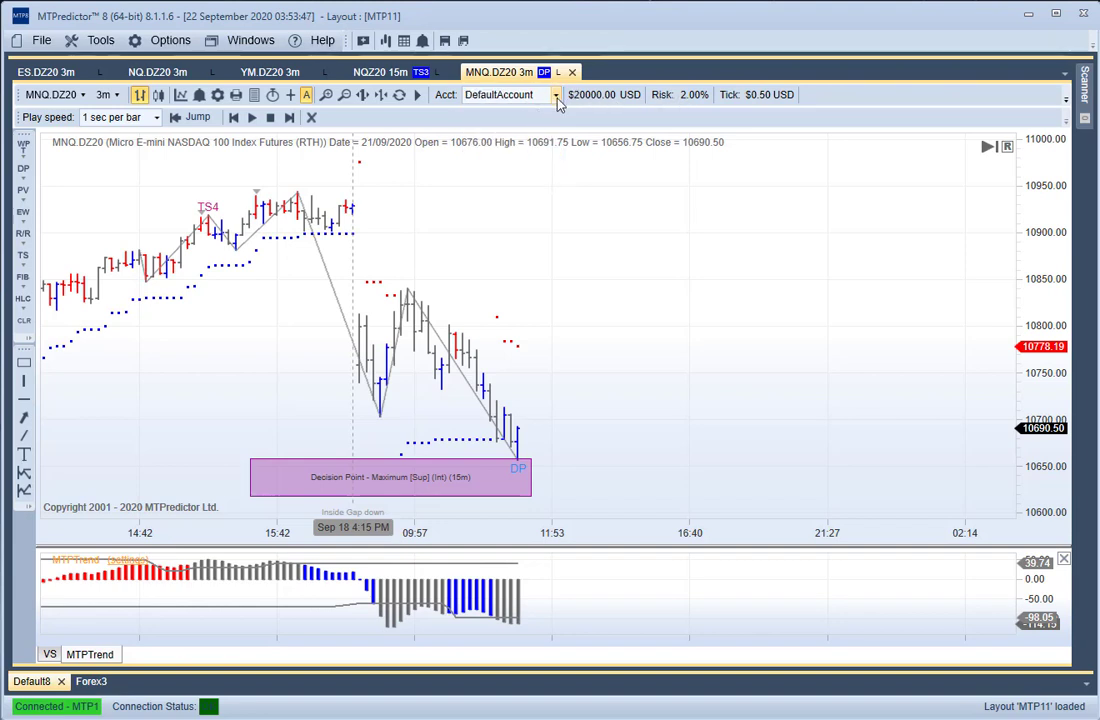
click(557, 100)
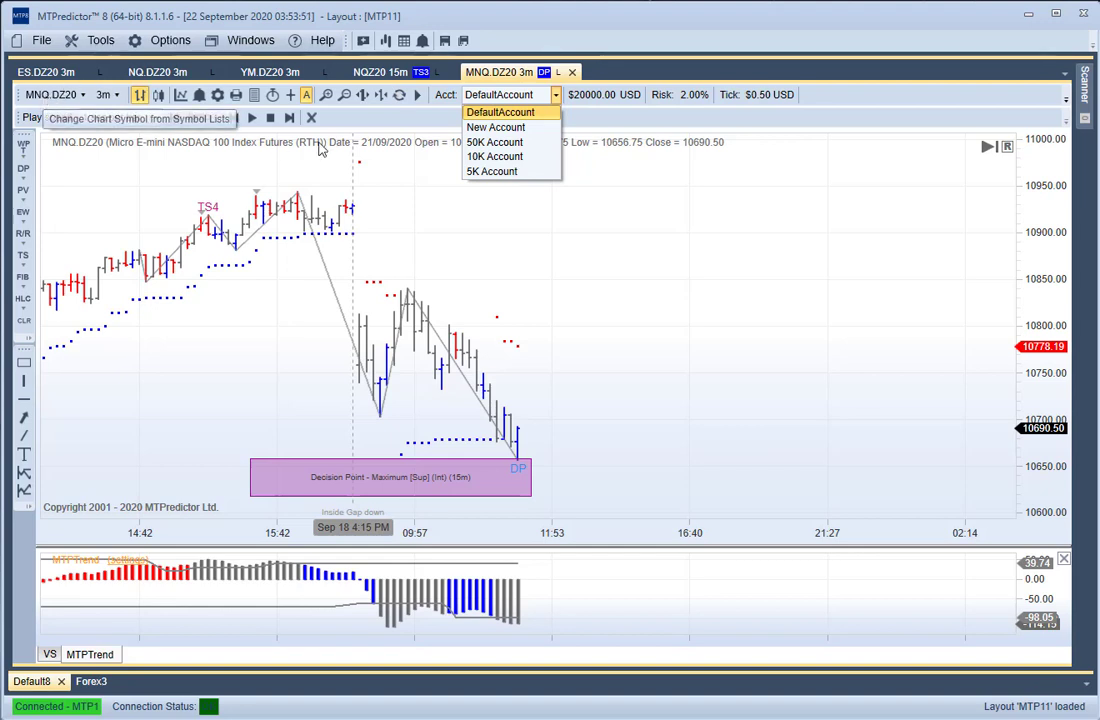
click(499, 157)
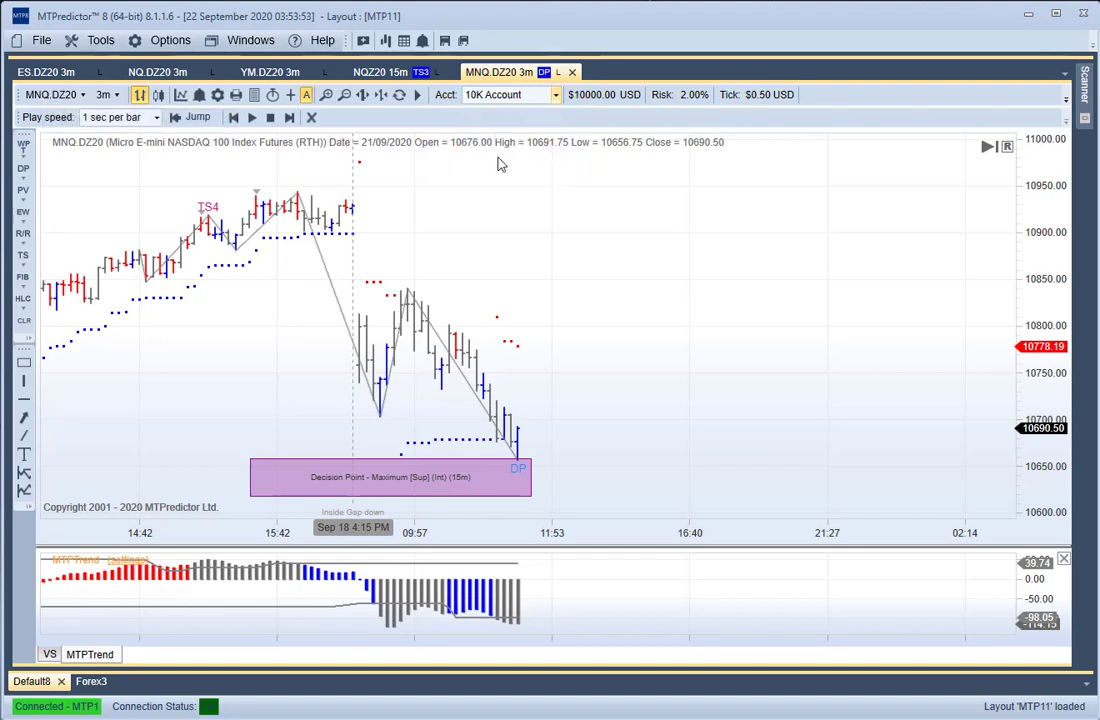
Run Analysis on the DP setup bar and widen the typical Decision Point target zone above it.
right_click(520, 445)
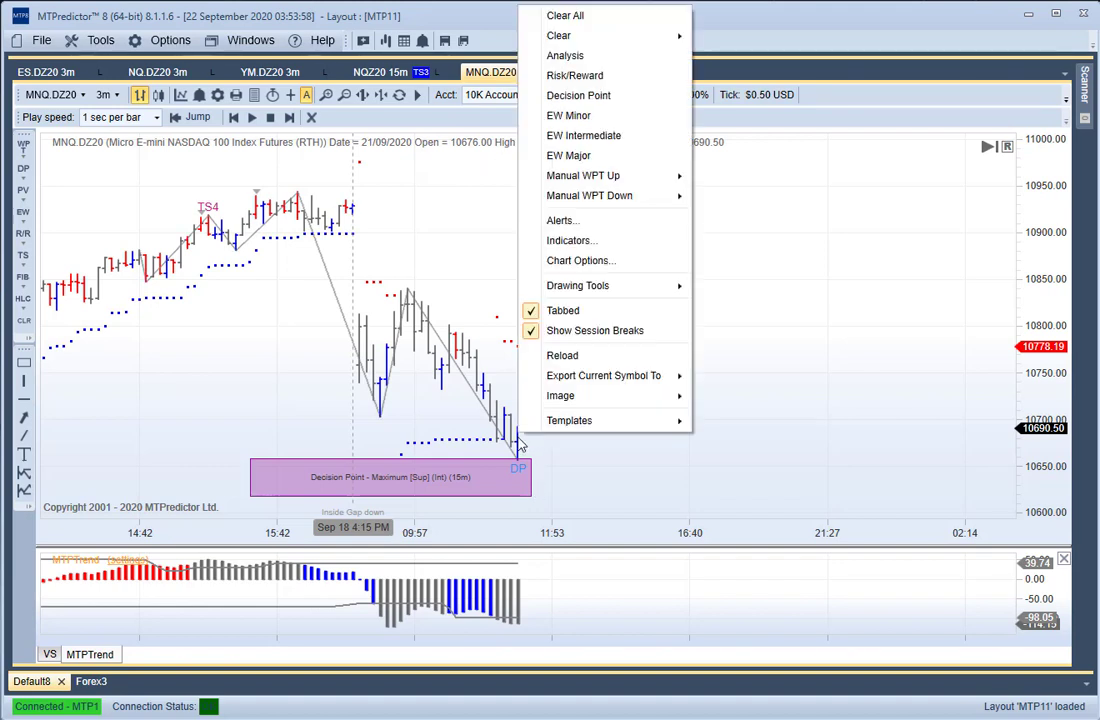
click(569, 55)
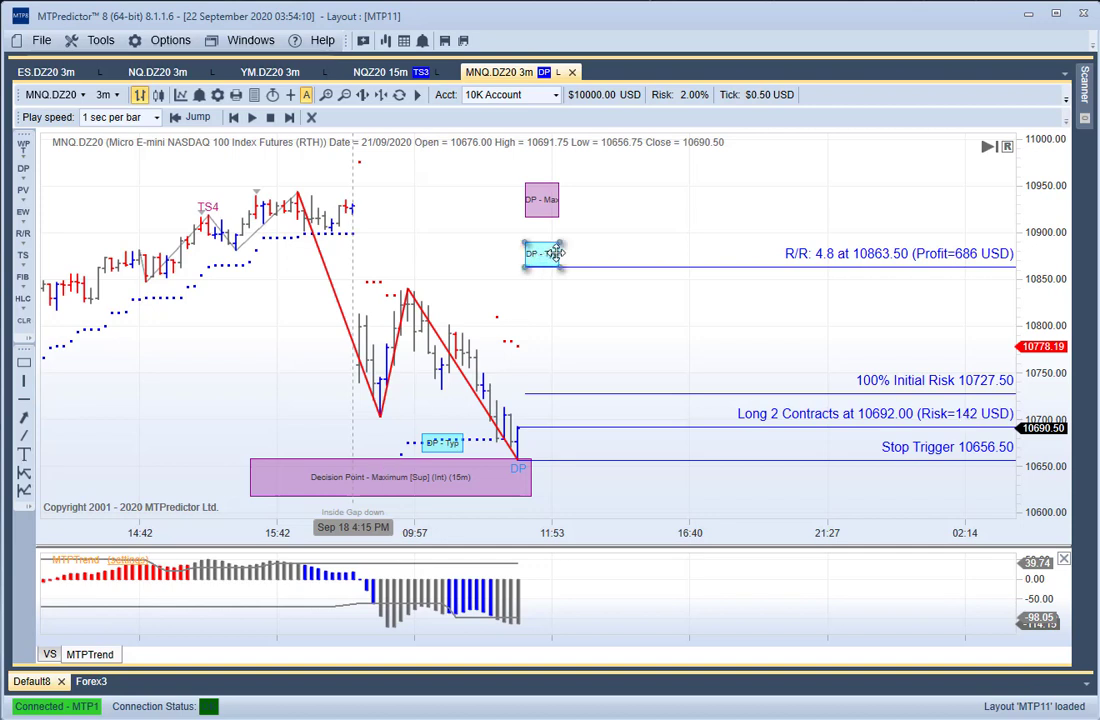
drag(560, 251, 690, 245)
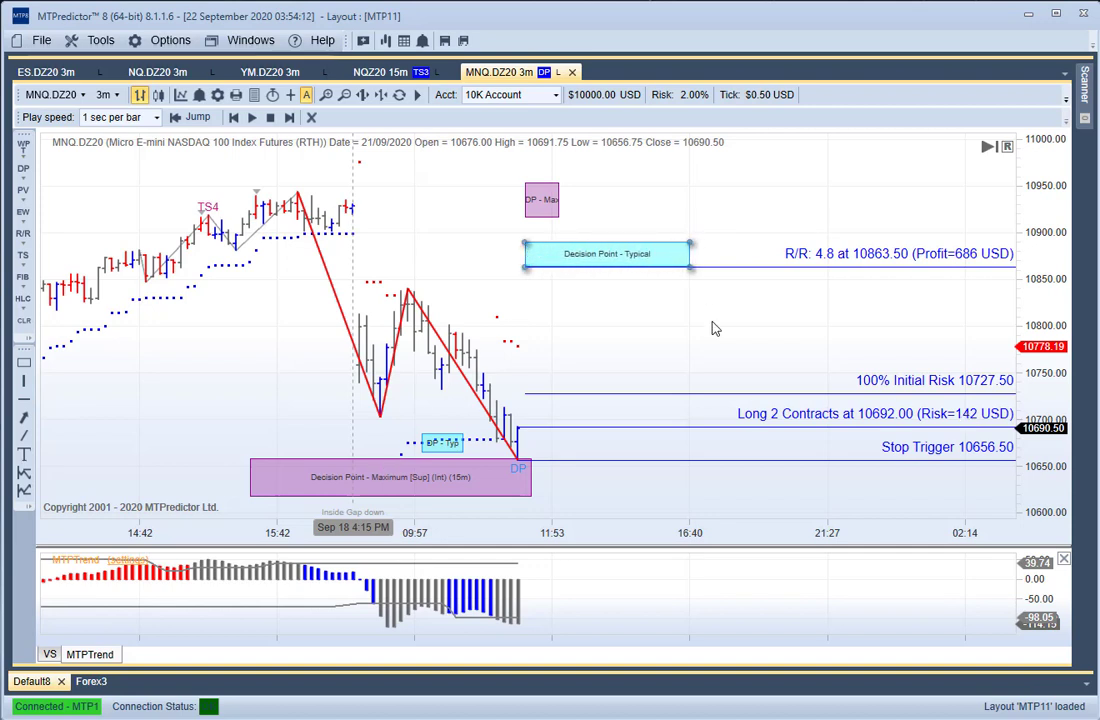
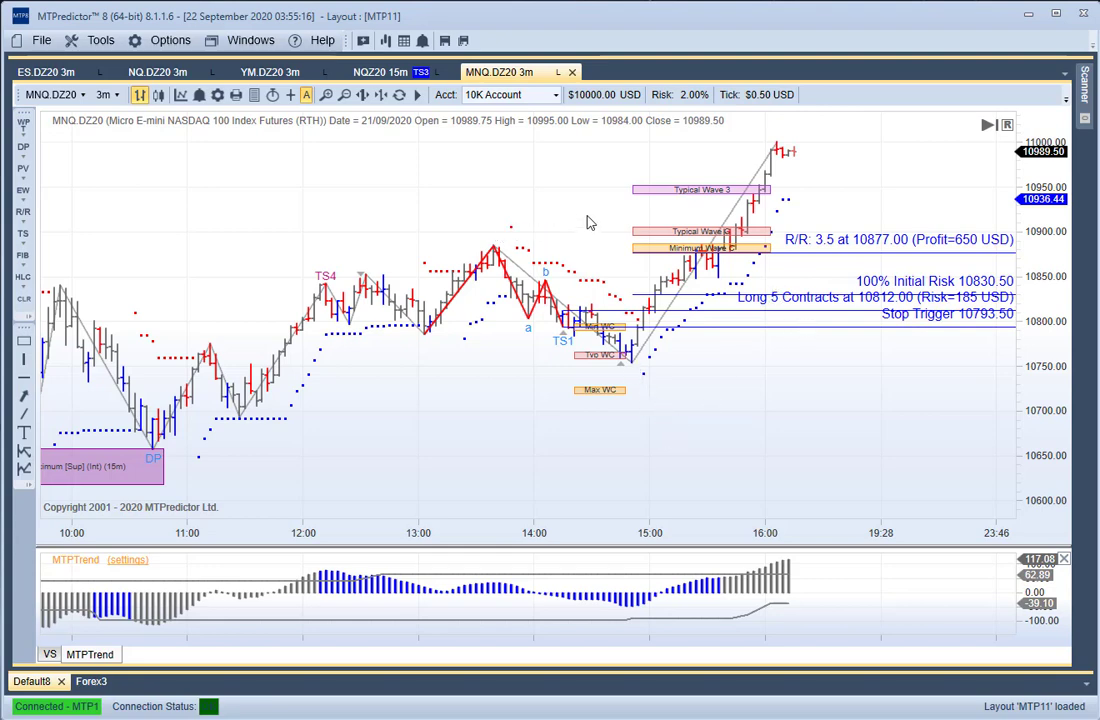
Clear all analysis from the 3m chart and run Analysis on the triangle-marked low shortly before 15:00.
right_click(589, 223)
click(601, 224)
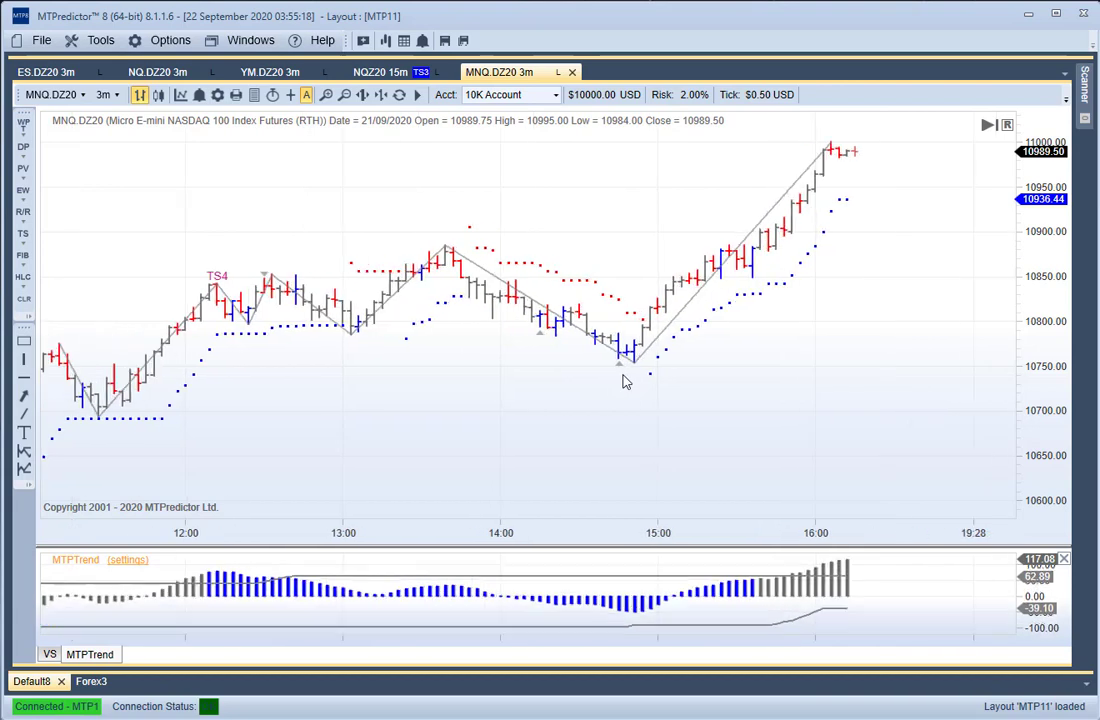
drag(624, 391, 491, 422)
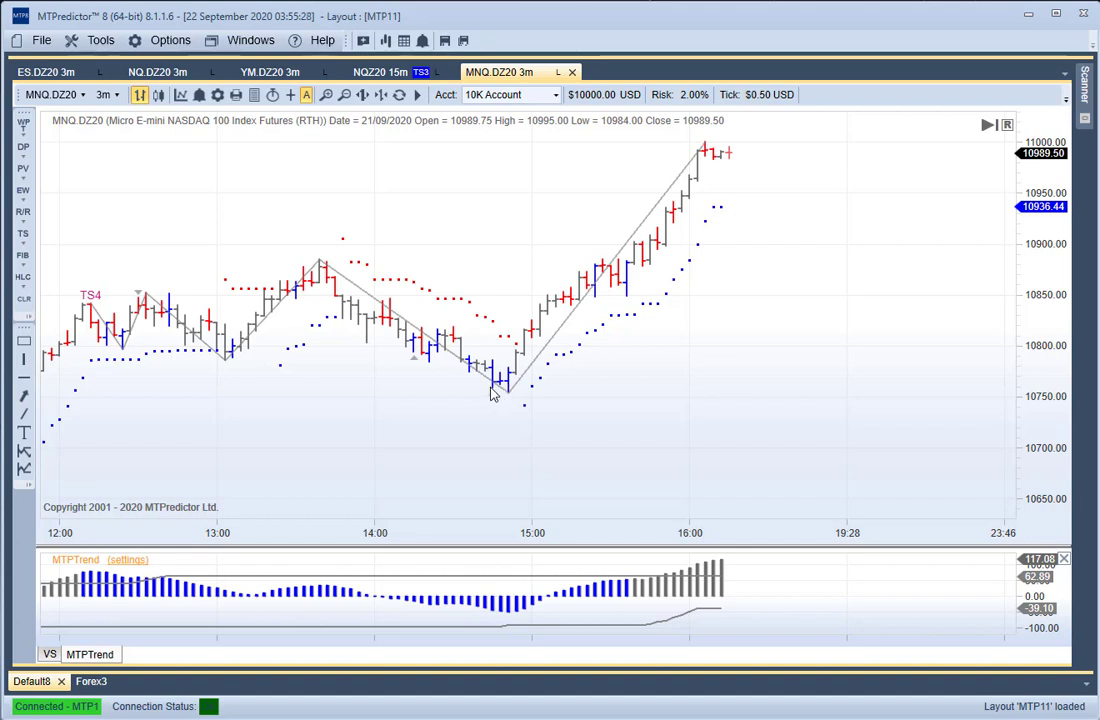
right_click(504, 388)
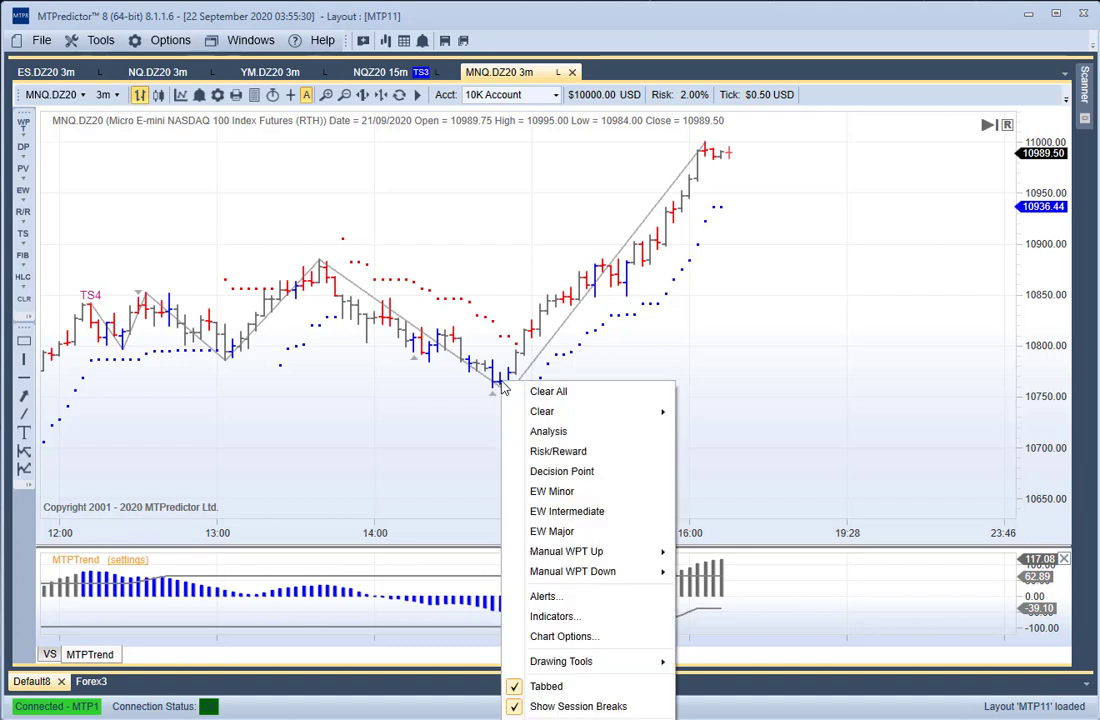
click(547, 432)
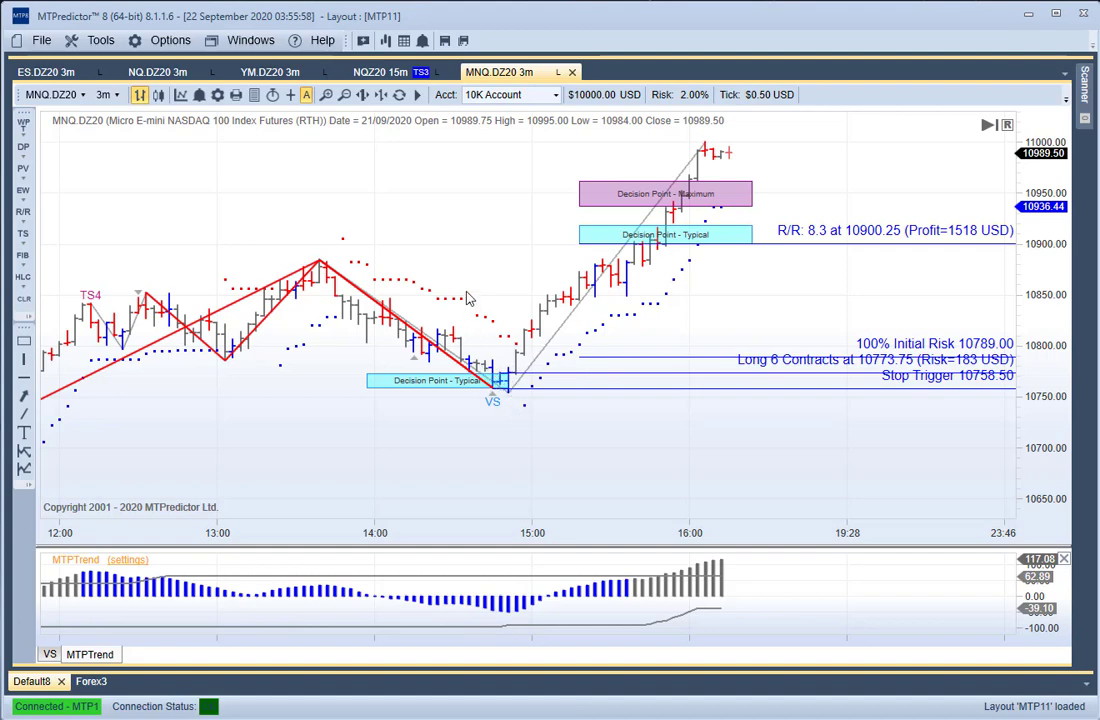
Clear all analysis from the 3m chart.
scroll(450, 290, down, 2)
scroll(426, 247, up, 2)
right_click(560, 267)
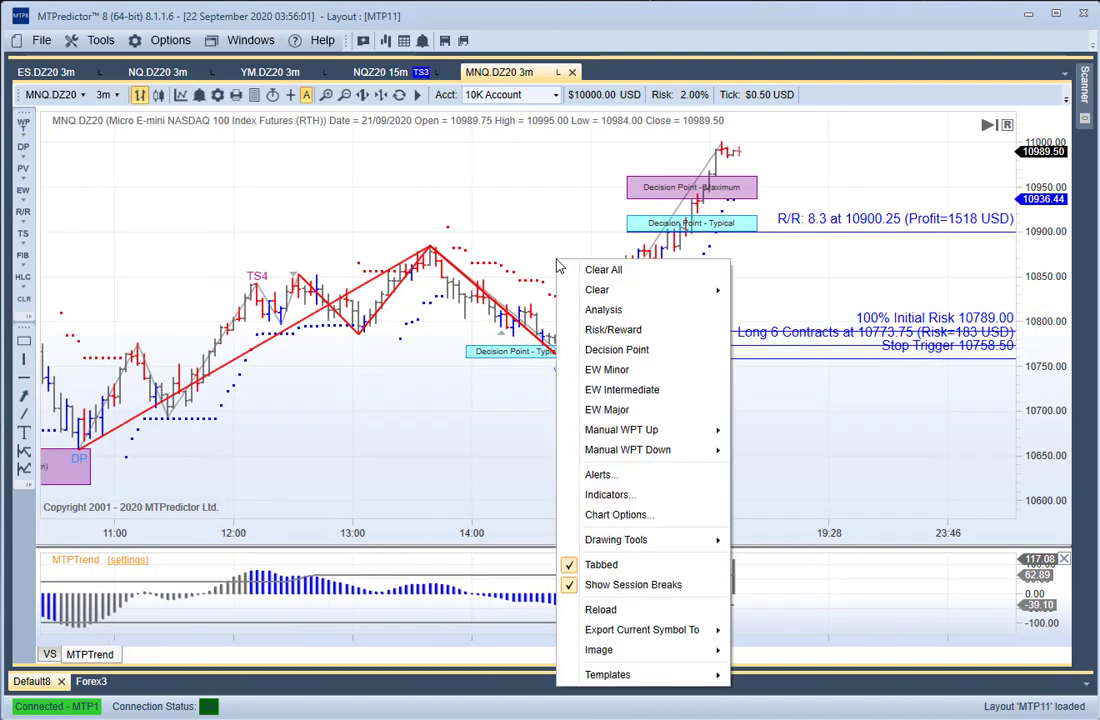
click(577, 271)
Widen the 15m Decision Point maximum support zone and shift it back so it extends both sides of the DP low.
drag(494, 398, 678, 412)
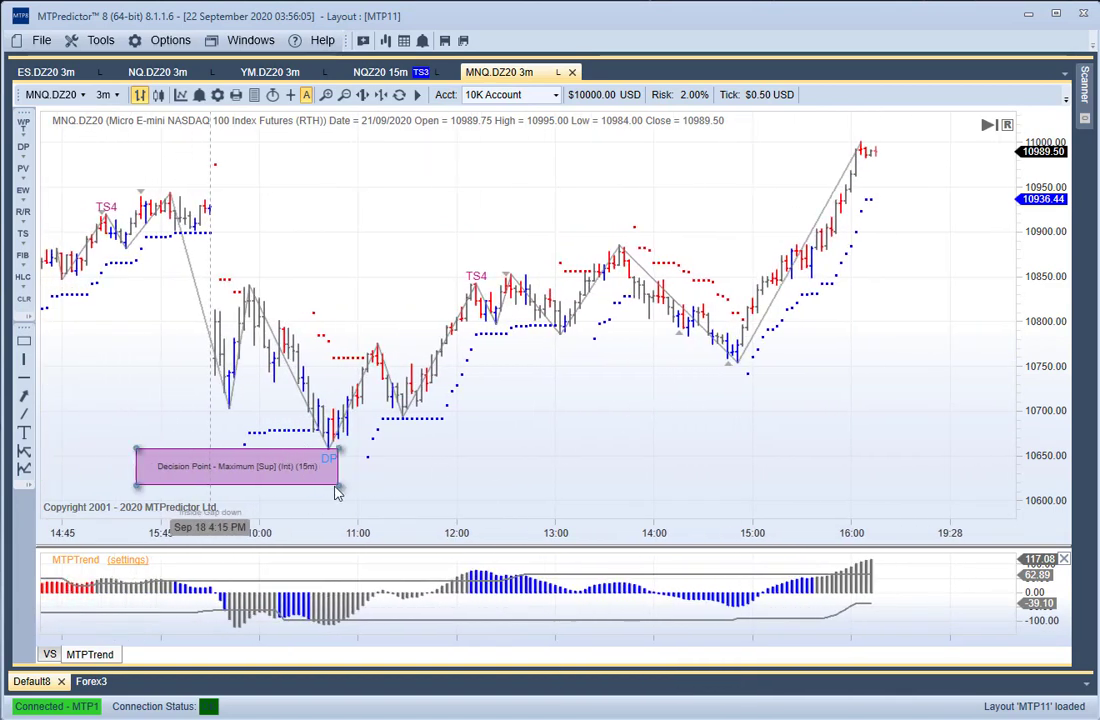
drag(337, 492, 632, 486)
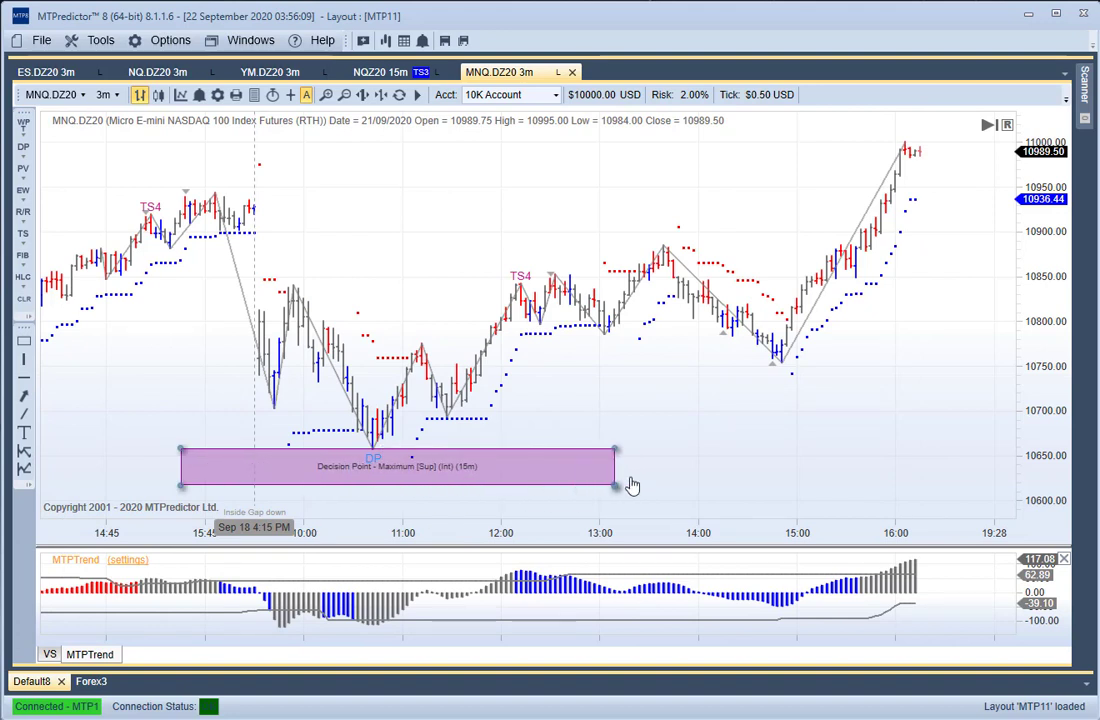
drag(466, 457, 300, 460)
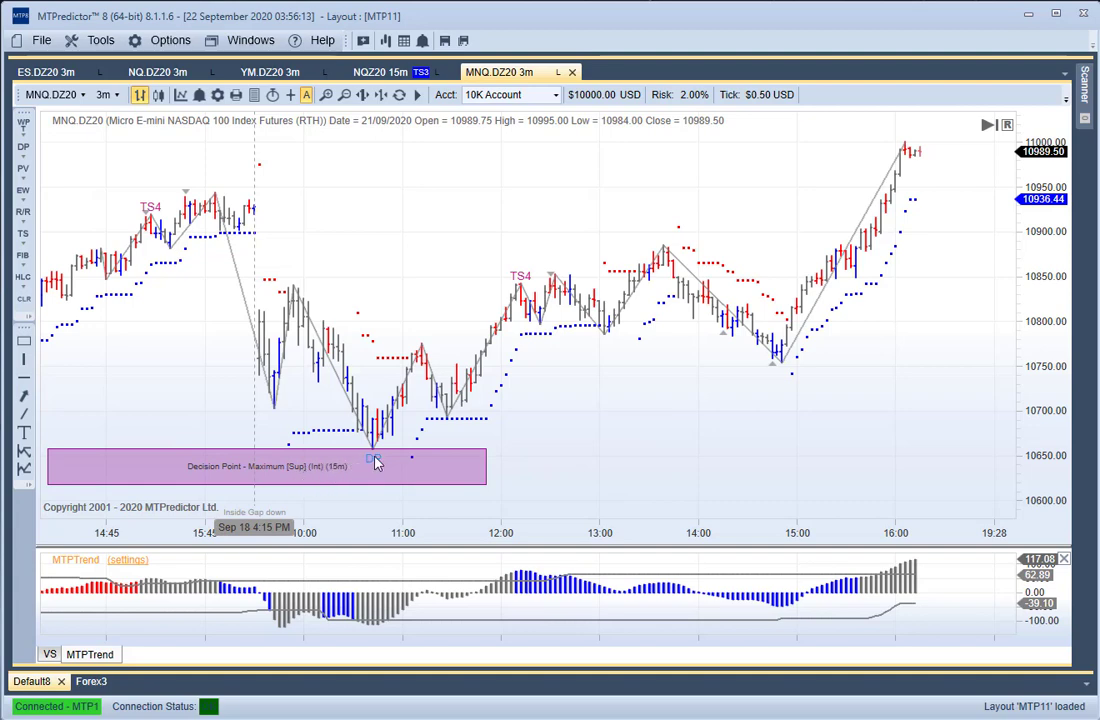
Run Analysis on the DP setup bar and widen the typical Decision Point target zone past the swing high before 14:00.
drag(518, 398, 464, 408)
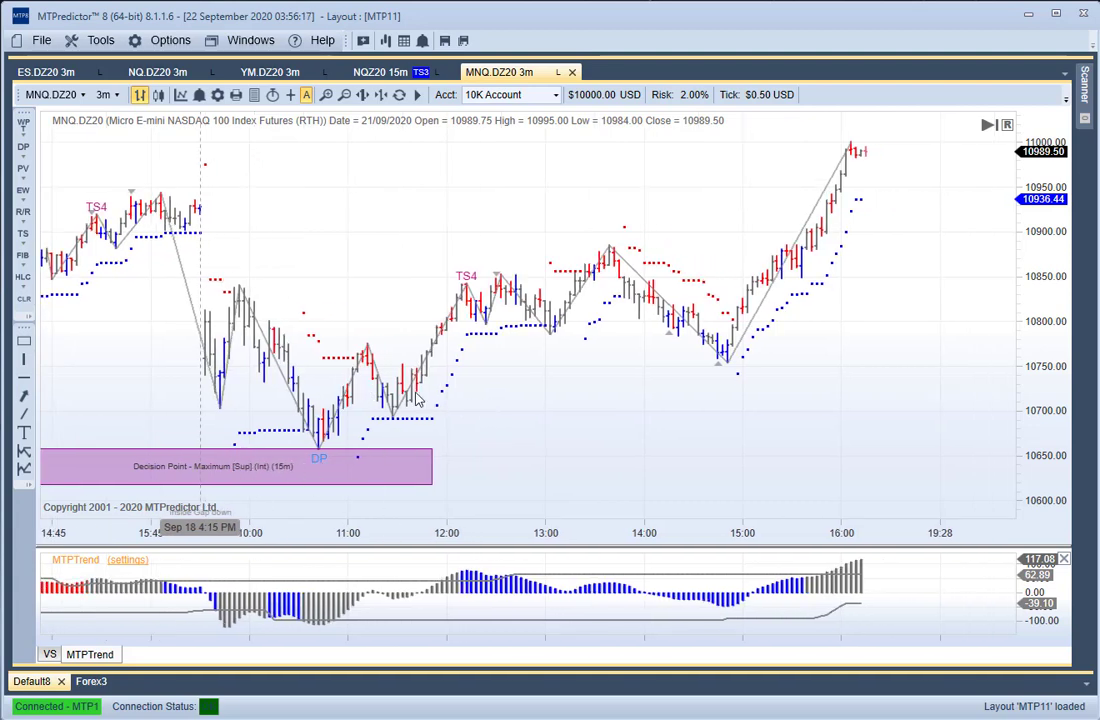
right_click(318, 452)
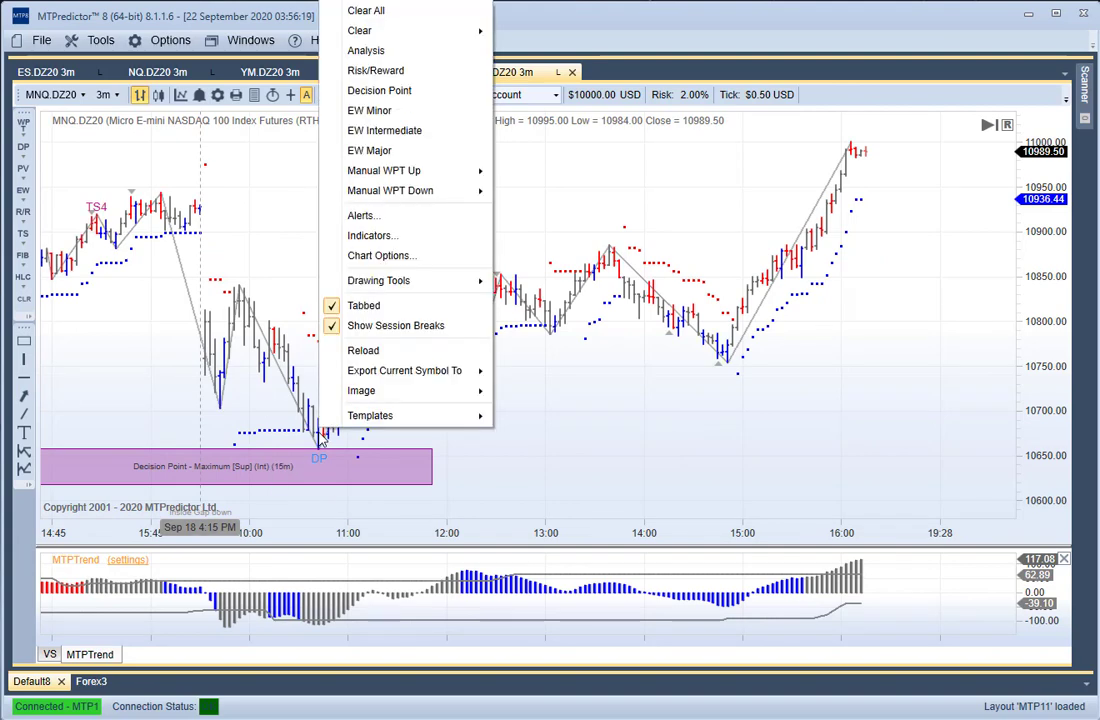
click(383, 51)
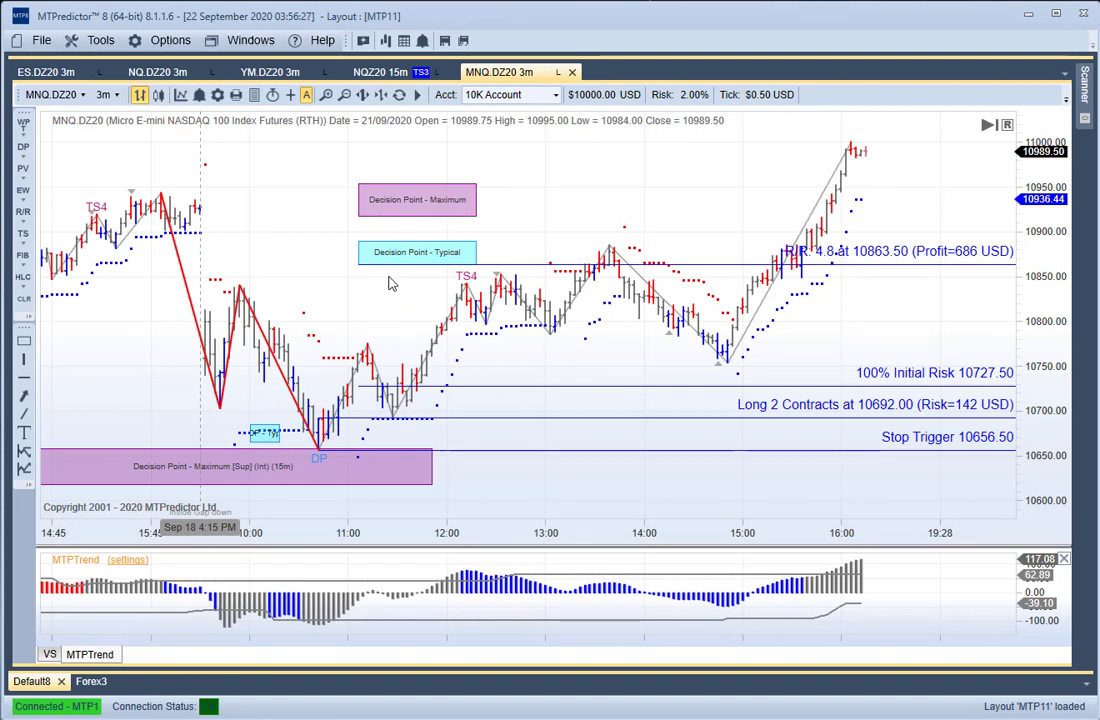
click(472, 250)
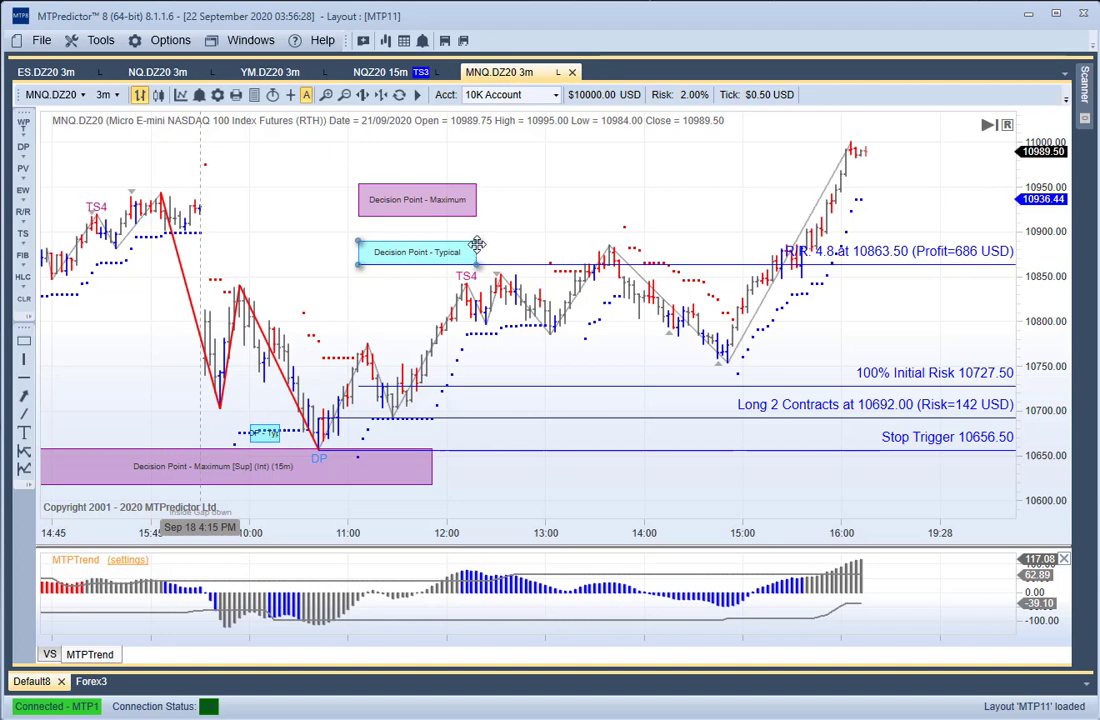
drag(476, 248, 648, 250)
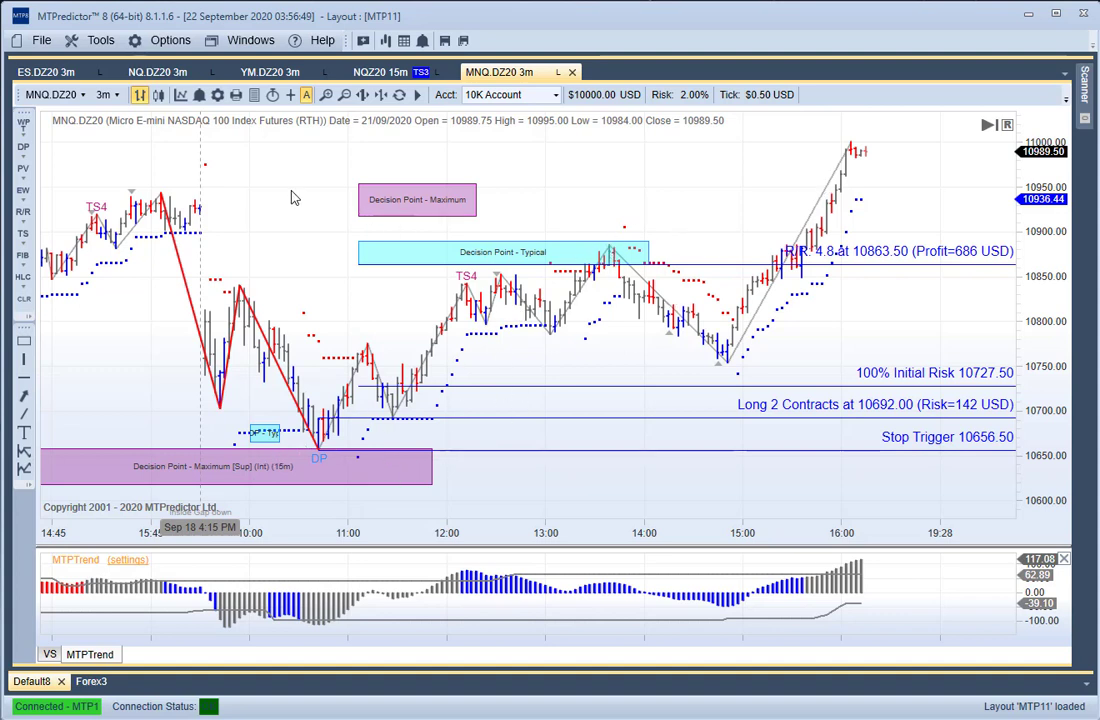
Clear all analysis from the 3m chart and switch it to the 15m timeframe.
right_click(293, 197)
click(305, 203)
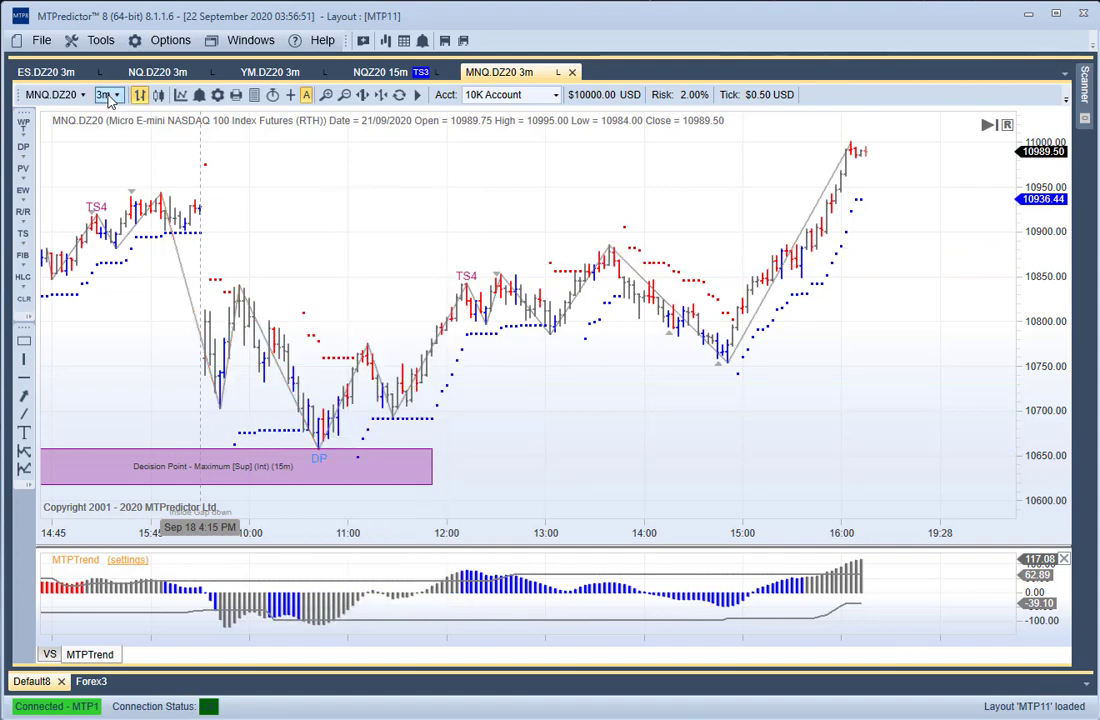
click(110, 97)
click(122, 196)
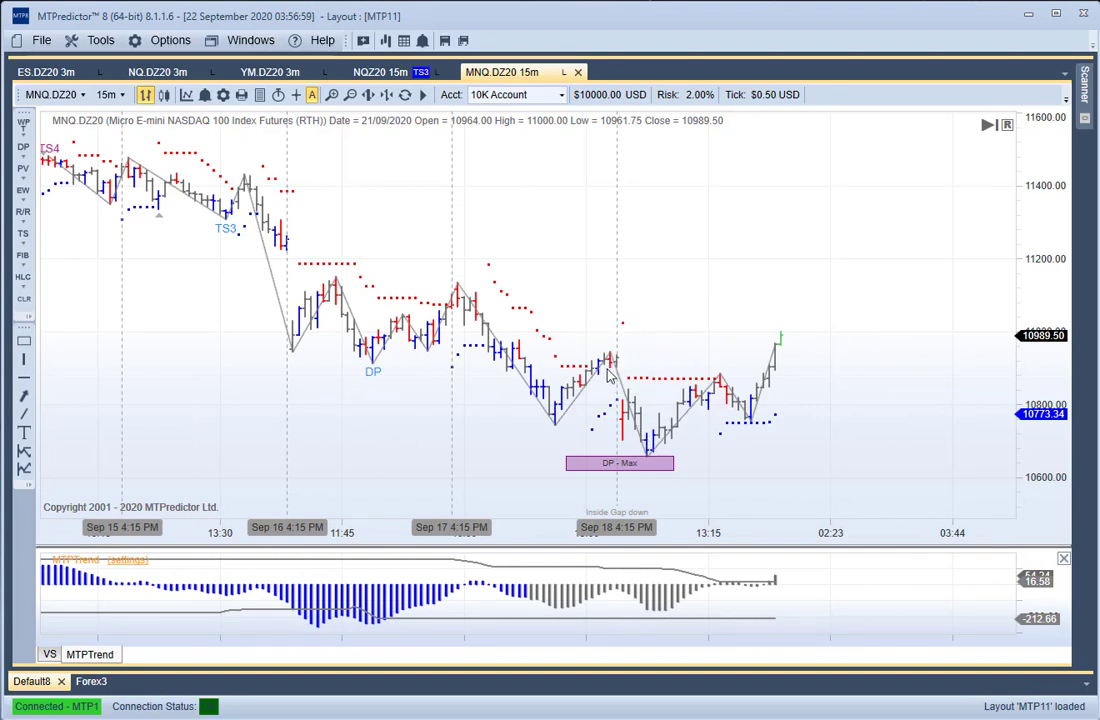
Project Decision Point resistance from the 18 September closing swing high and widen the typical zone past the latest bar.
right_click(613, 372)
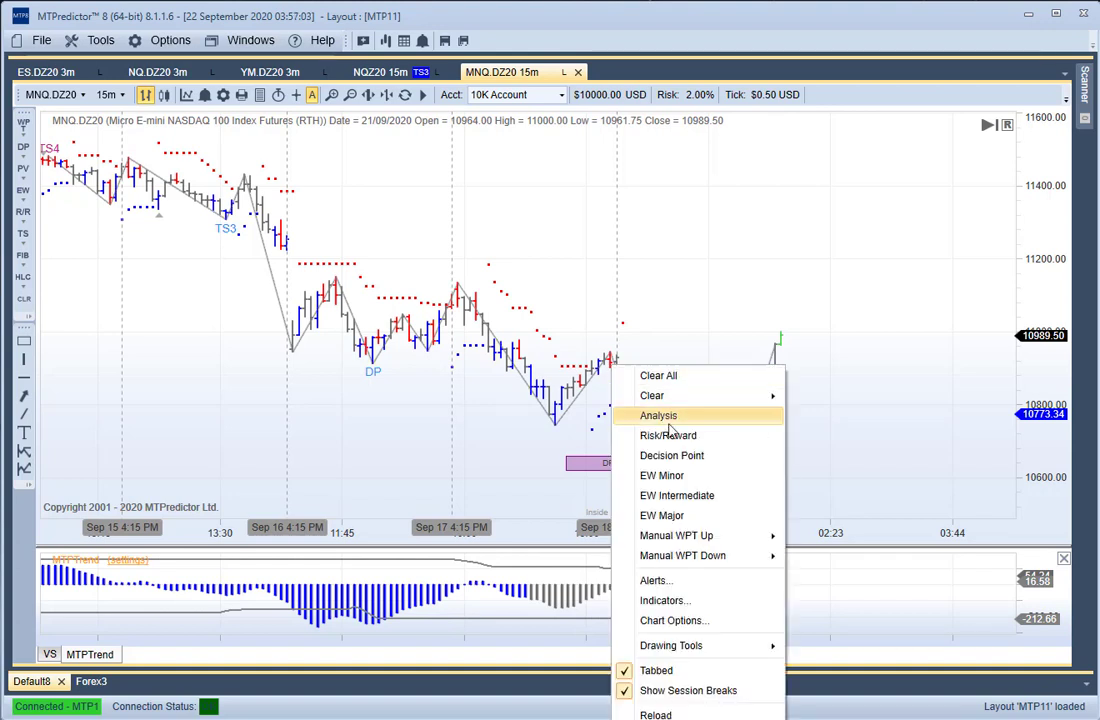
click(672, 455)
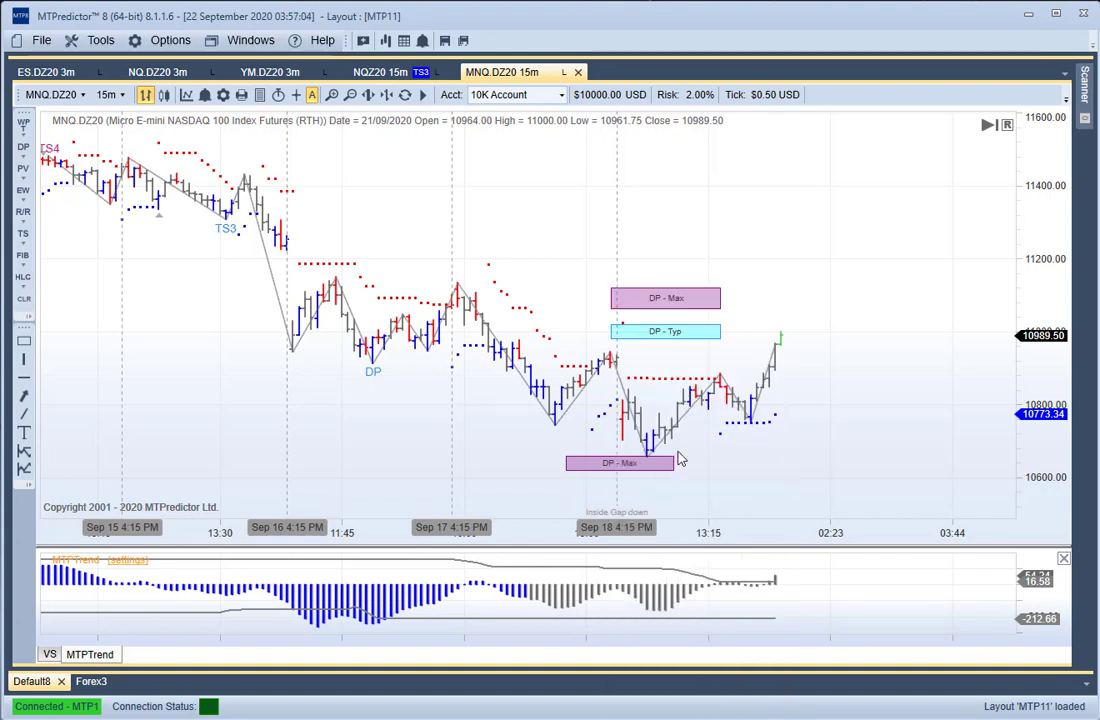
click(705, 331)
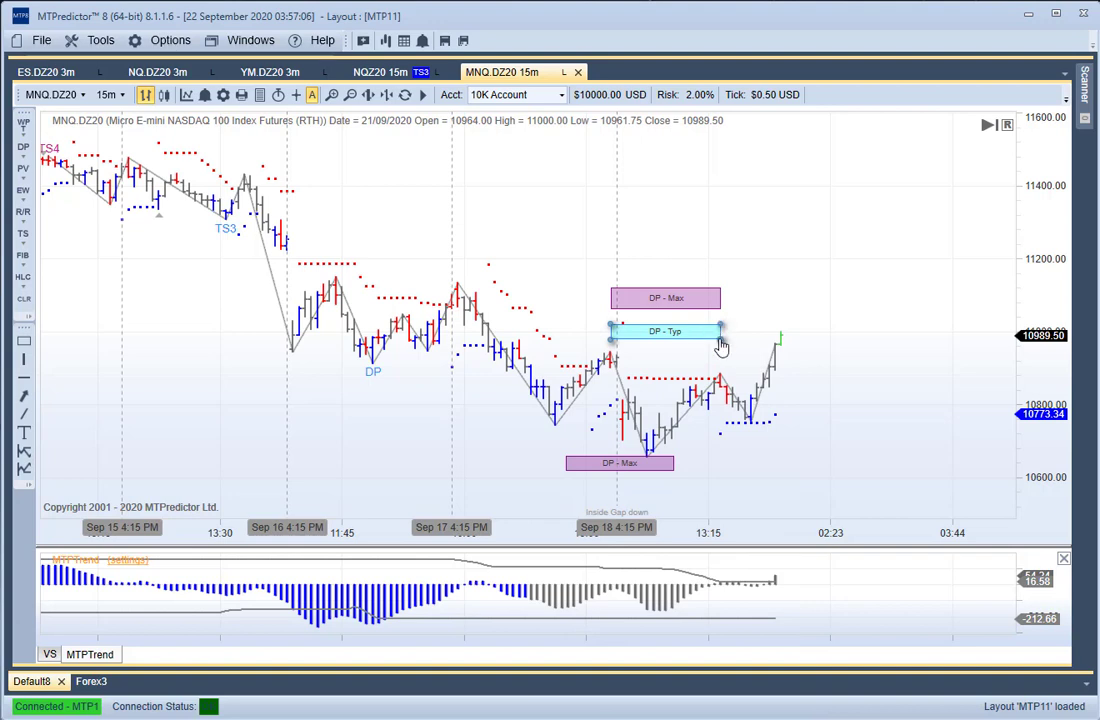
drag(719, 334, 811, 333)
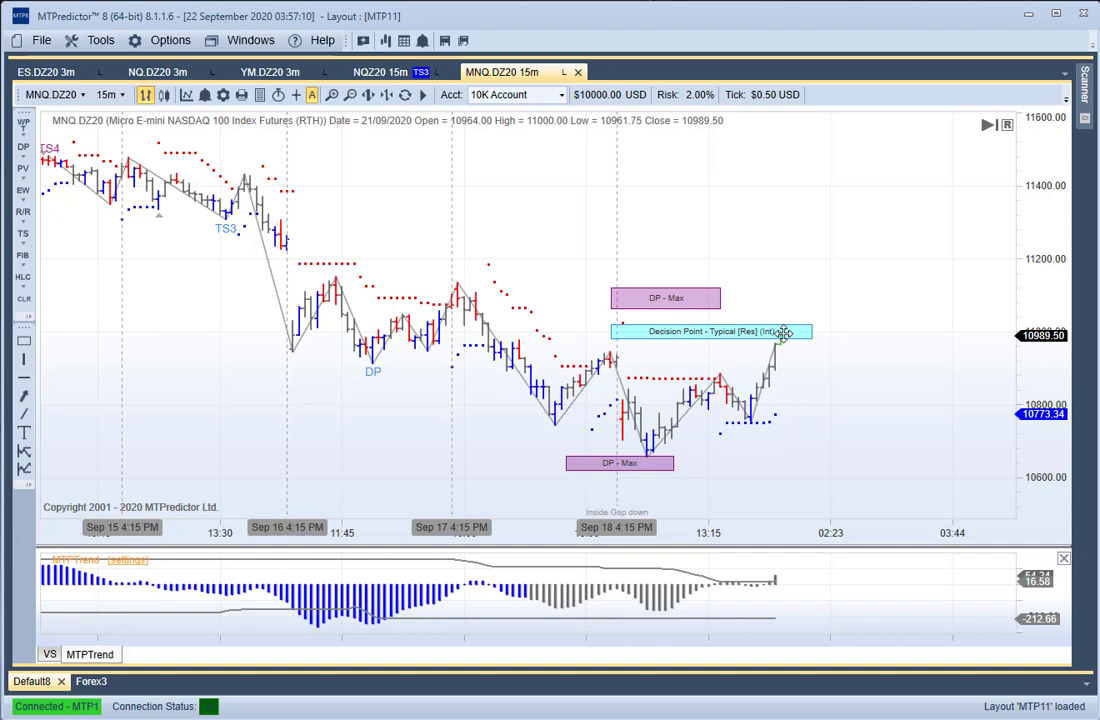
Switch the MNQ chart back to the 3m timeframe.
click(108, 94)
click(132, 150)
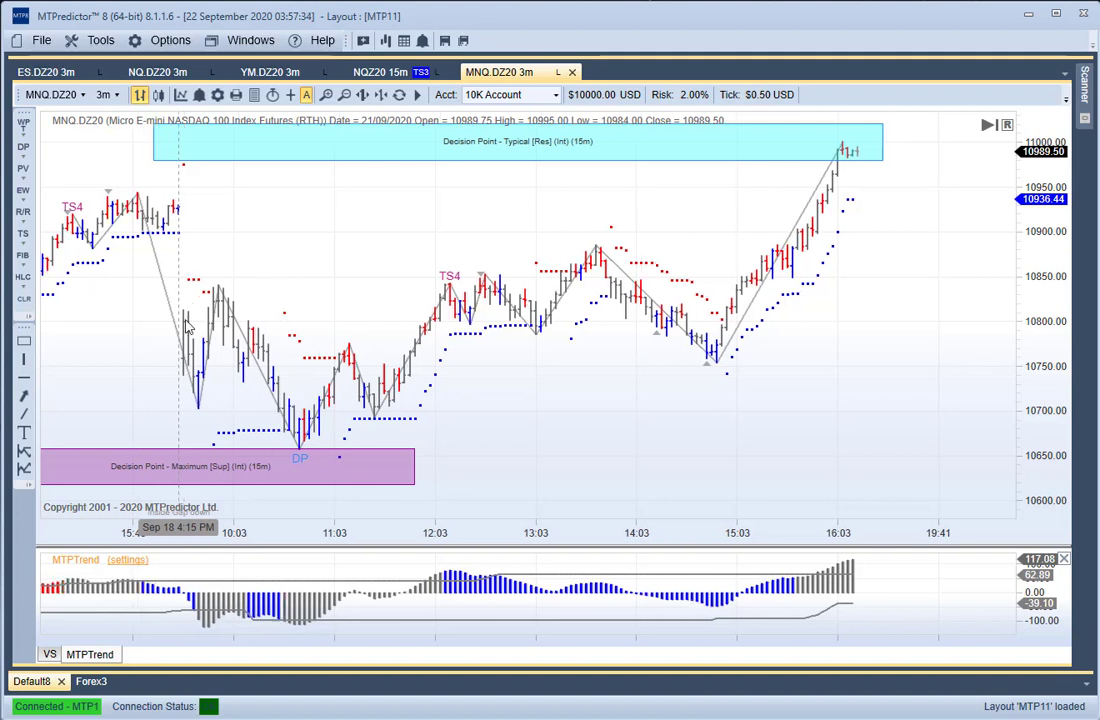
scroll(296, 320, up, 1)
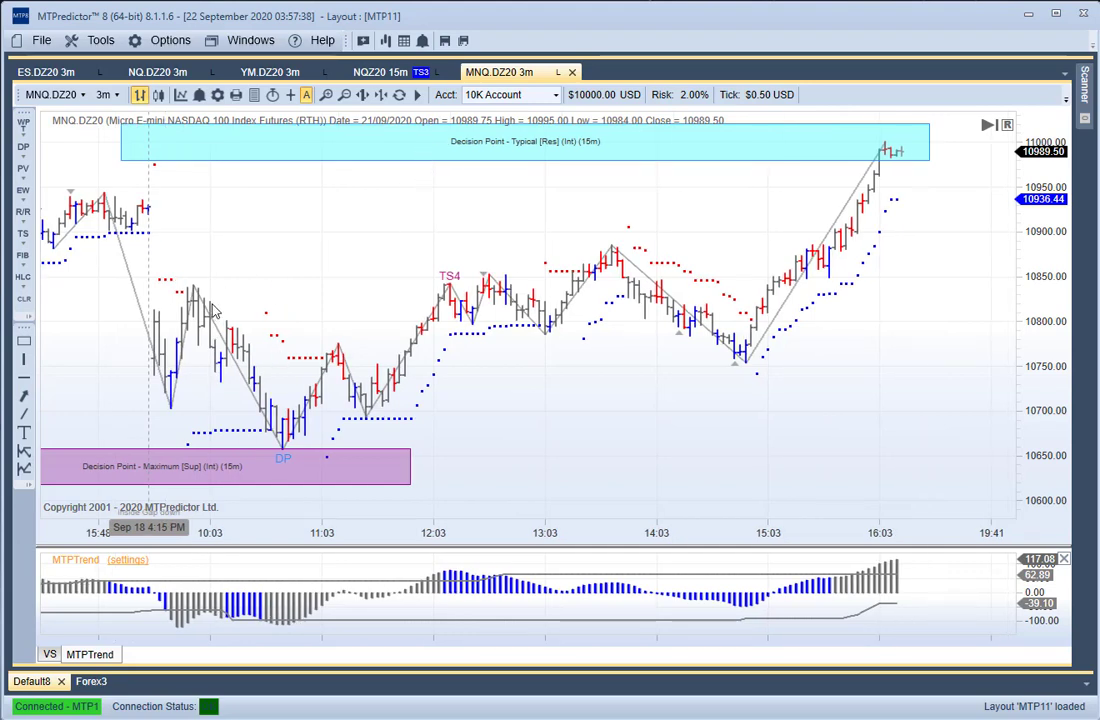
Run Analysis on the 3m DP setup bar and extend the typical Decision Point target zone beyond the swing high before 14:03.
right_click(287, 432)
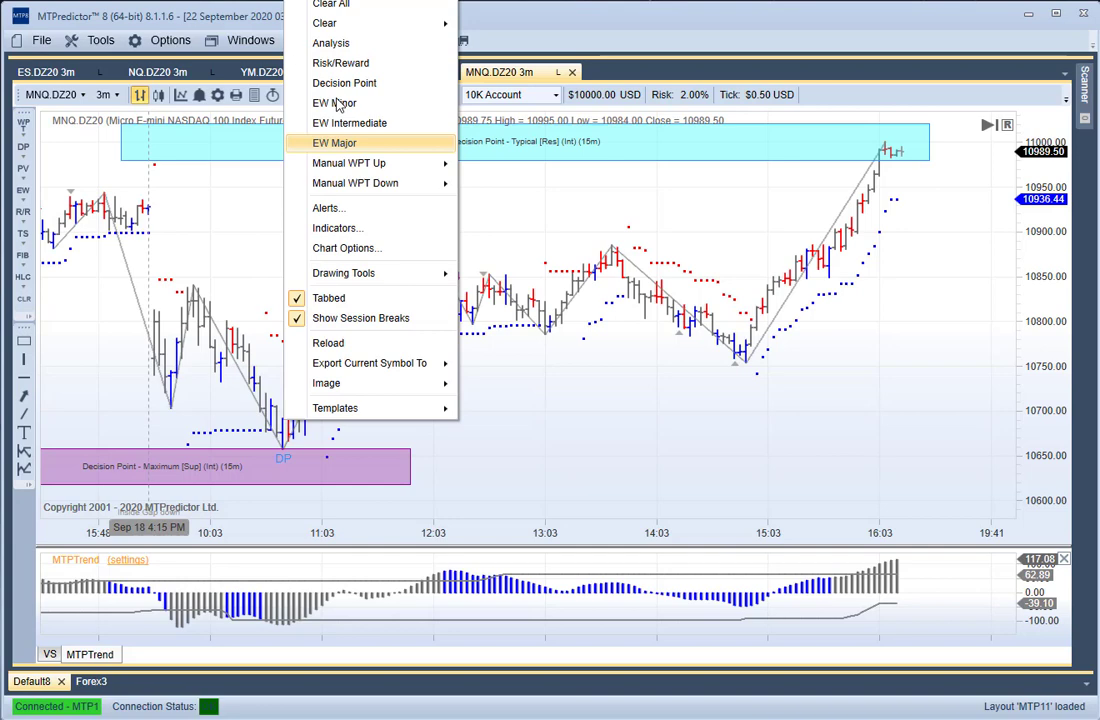
click(350, 43)
click(455, 245)
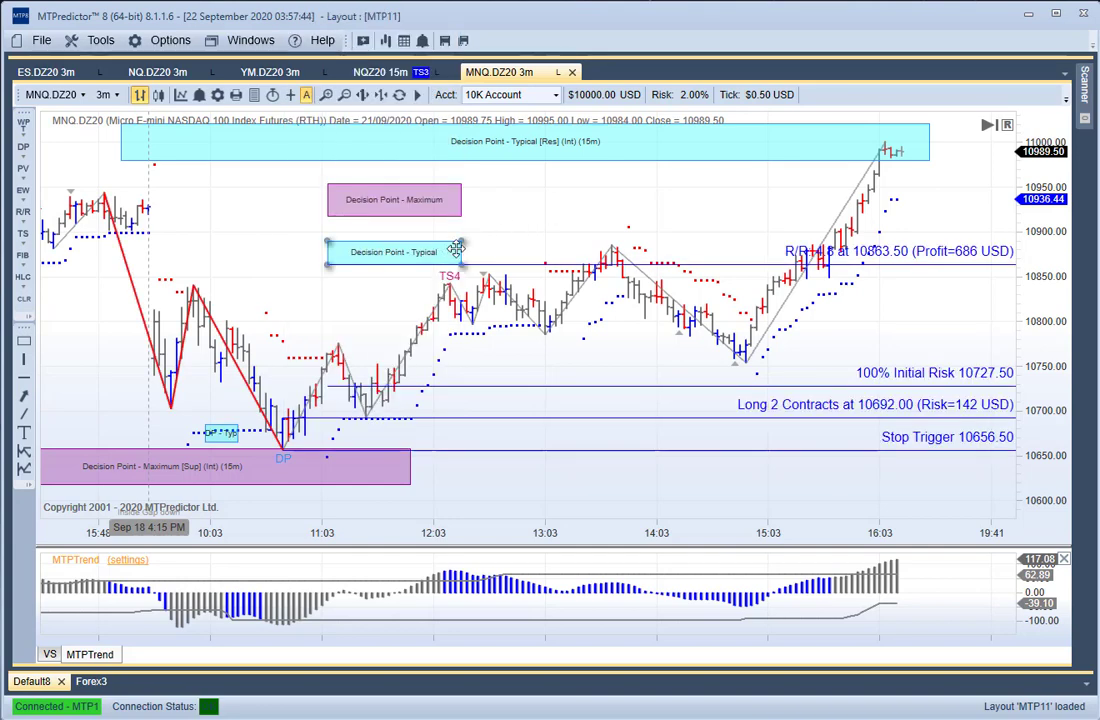
drag(465, 249, 657, 250)
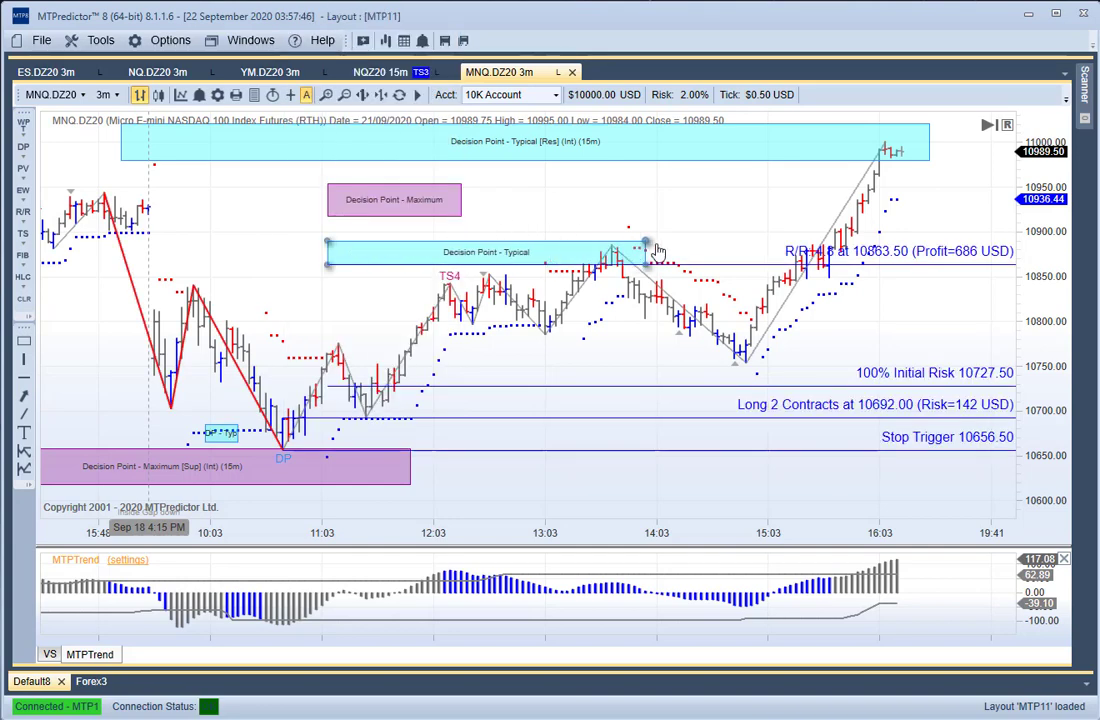
Switch the trading account to 5K Account for the DP setup's position sizing.
drag(651, 297, 591, 364)
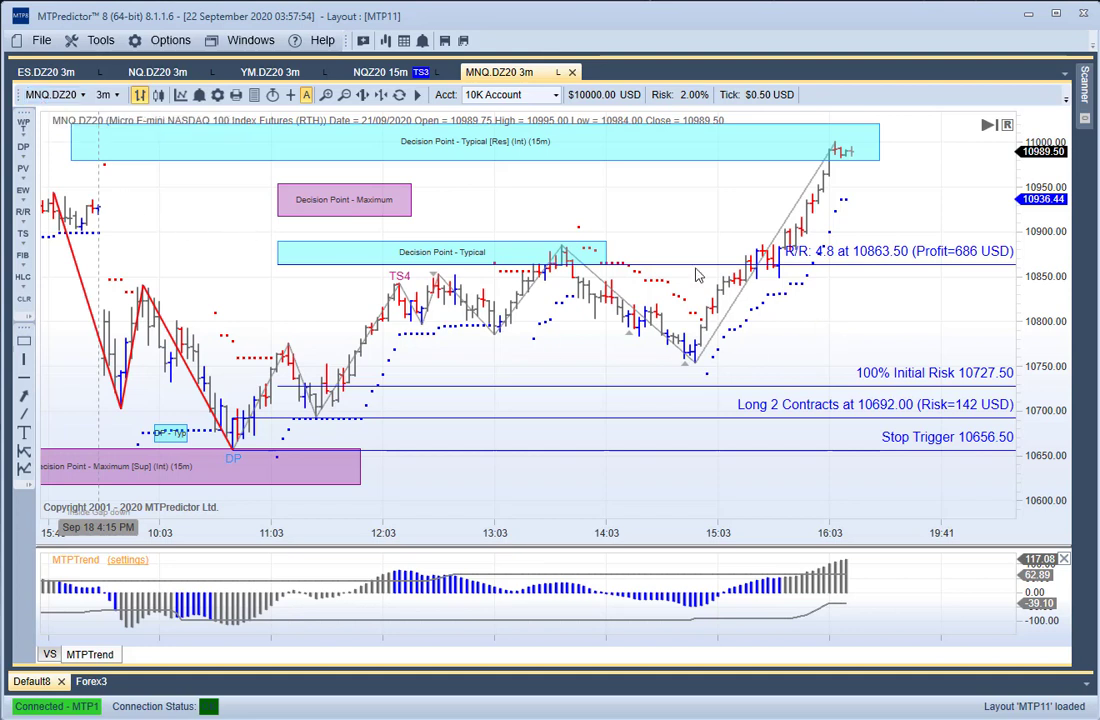
click(554, 95)
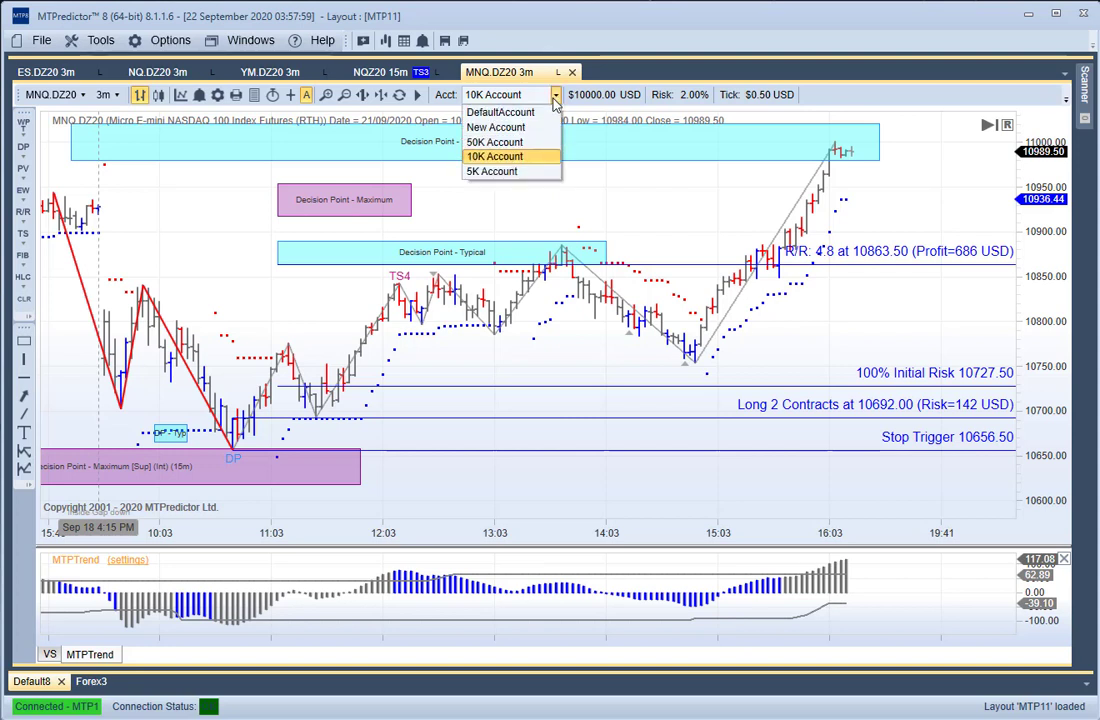
click(508, 172)
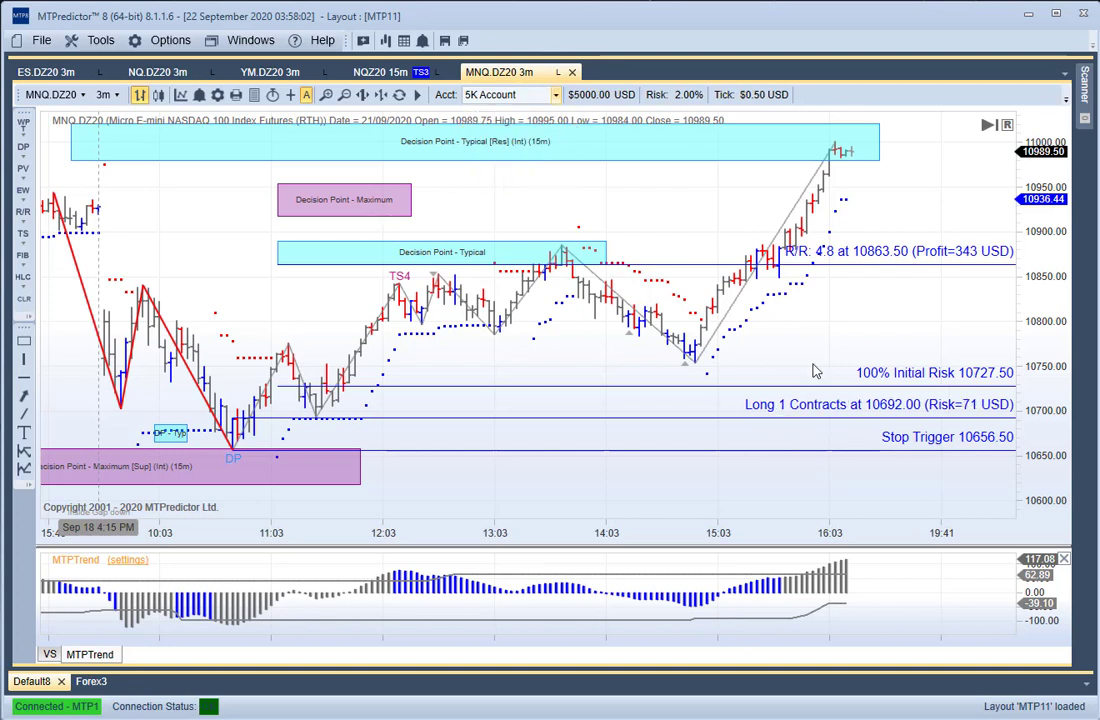